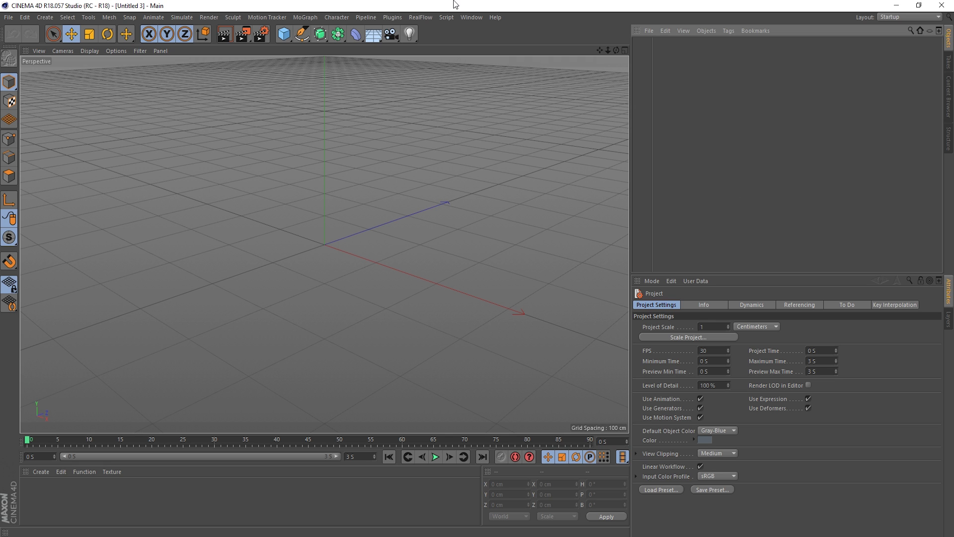
Create a RealFlow scene with a circle emitter
left_click(417, 18)
mouse_move(430, 43)
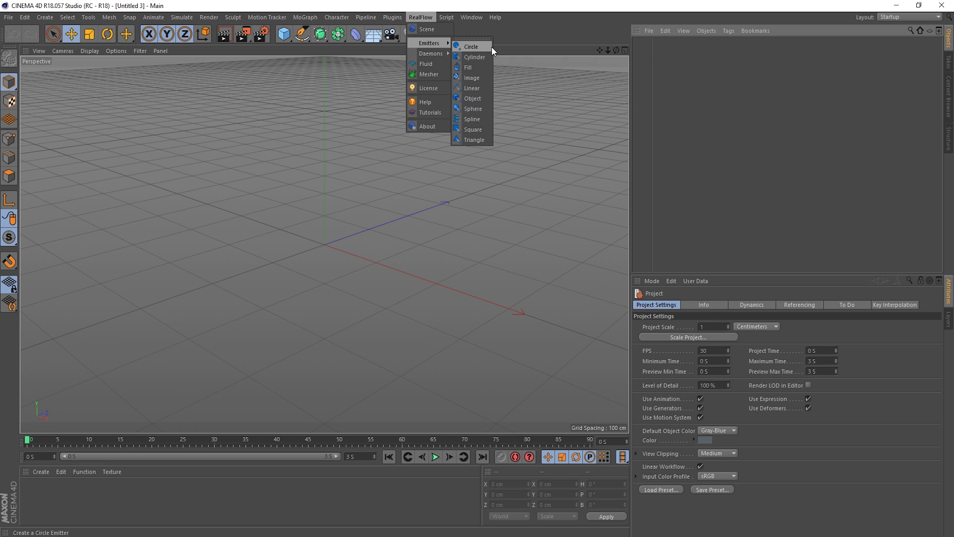
left_click(472, 46)
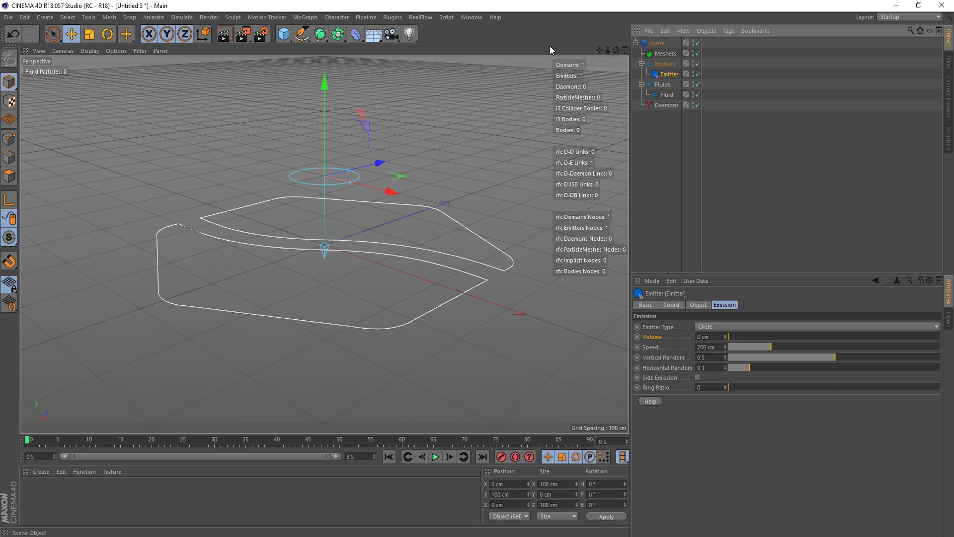
Enable CUDA-GPU solving on the GeForce GTX 970 in the Scene's Solver settings
left_click(656, 44)
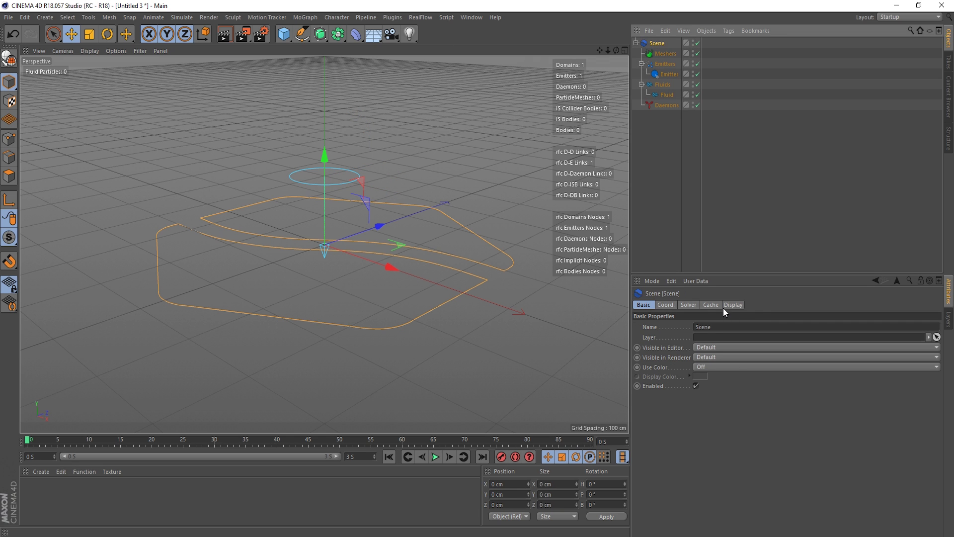
left_click(692, 306)
left_click(670, 452)
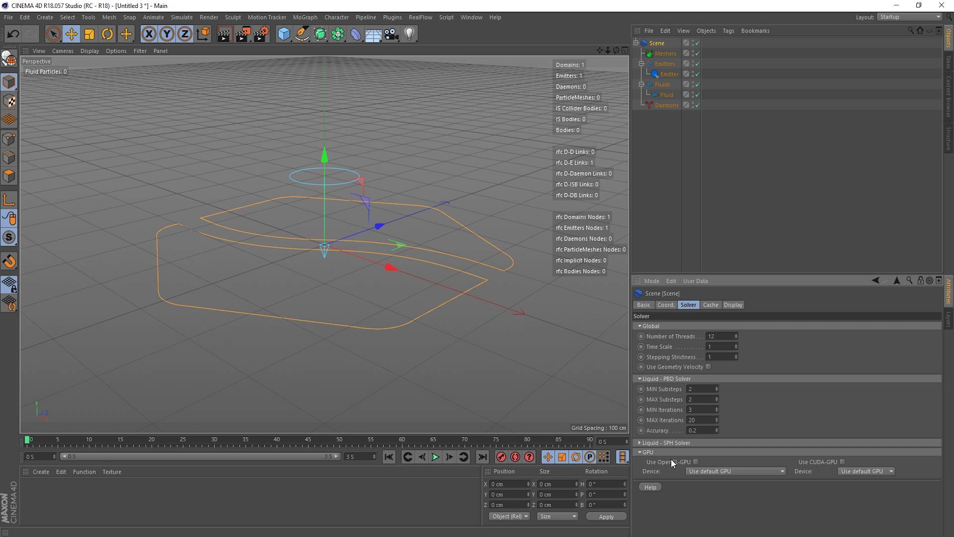
left_click(843, 461)
left_click(849, 470)
left_click(861, 492)
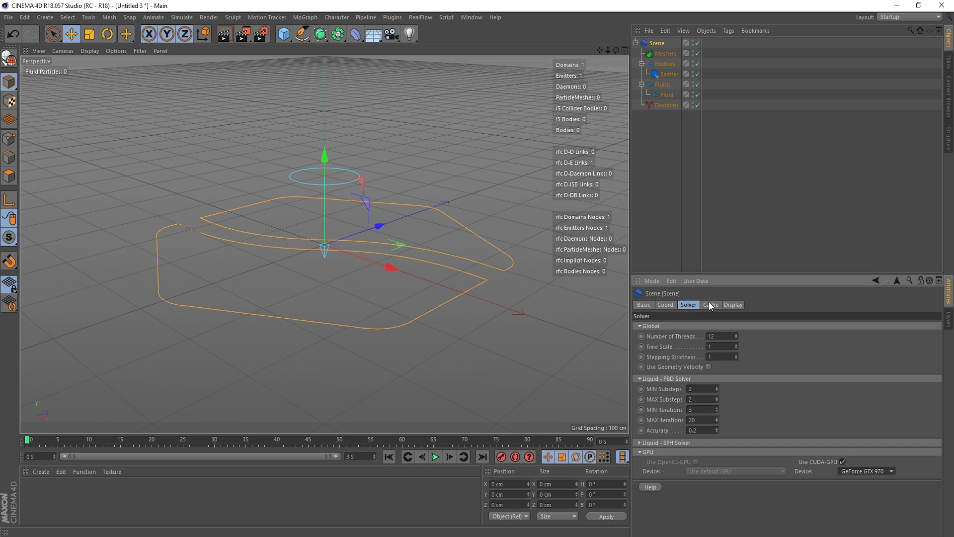
Set the Fluid's particle display size to 4 and frame the whole domain
left_click(667, 94)
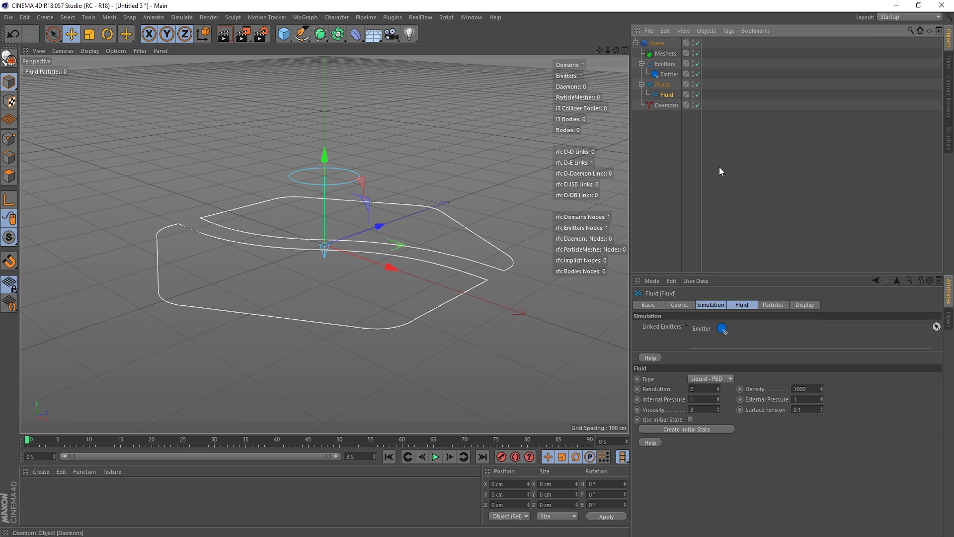
left_click(806, 305)
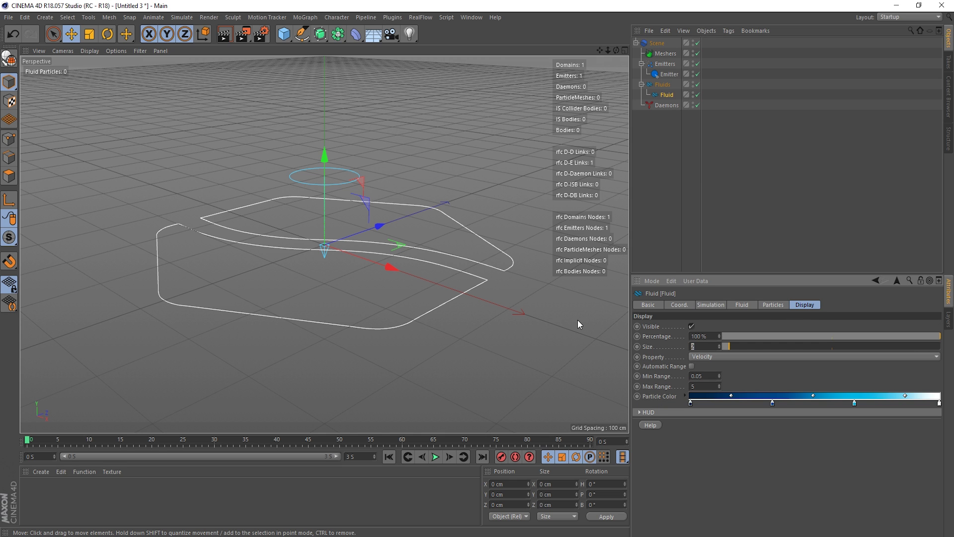
type("4")
key("Return")
middle_click_drag(304, 304, 344, 318, "alt")
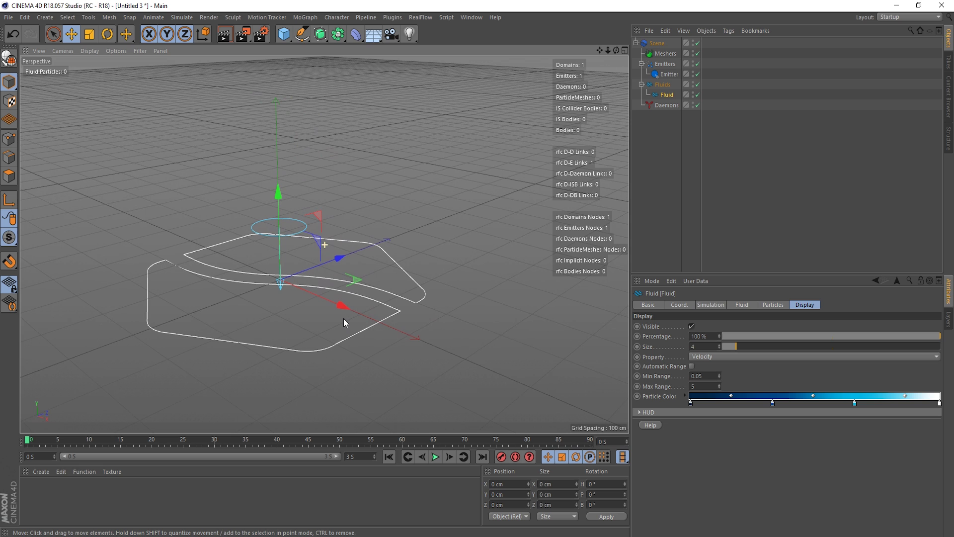
left_click(675, 74)
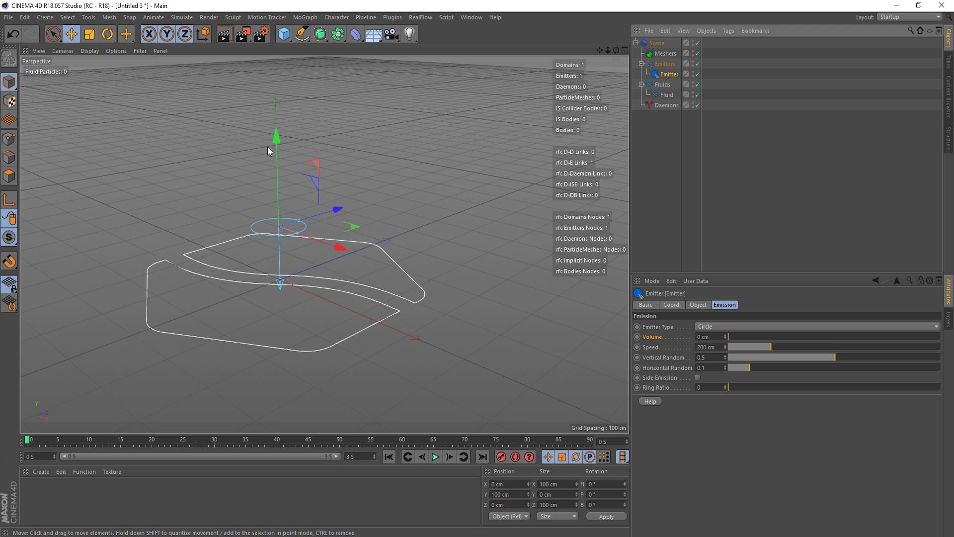
Raise the emitter on Y to about 249 cm
left_click_drag(274, 147, 275, 70)
scroll(353, 207, "up", 3)
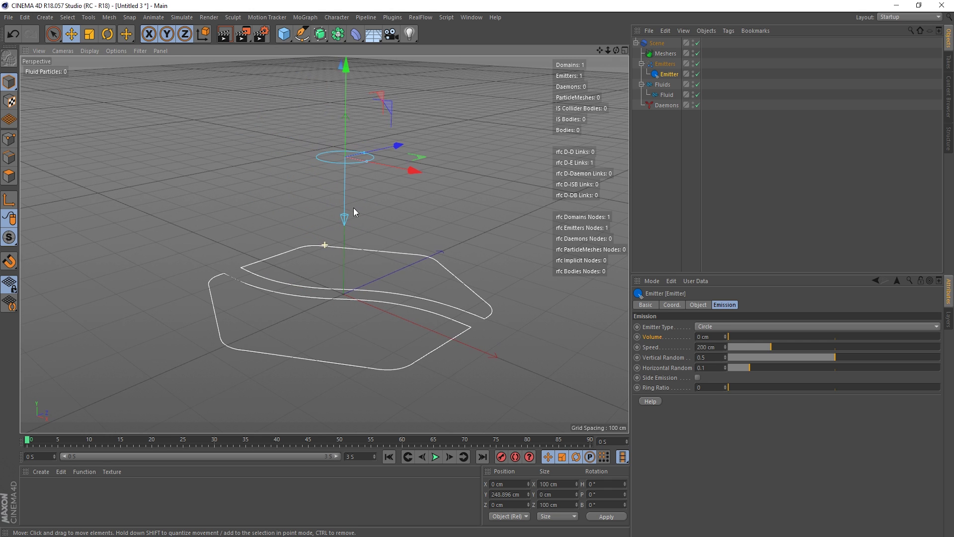
scroll(366, 235, "down", 4)
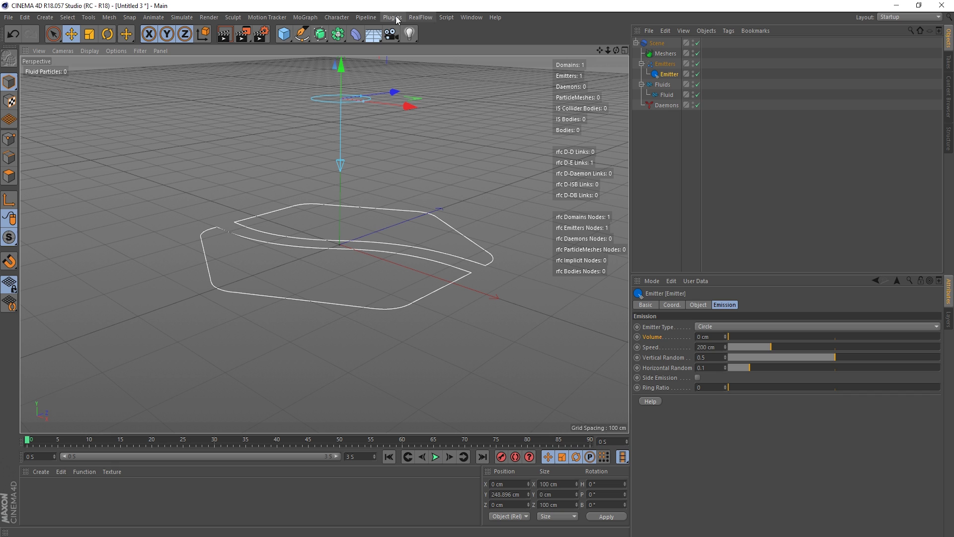
Add a Magic daemon and run the simulation, toggling the daemon off and on
left_click(418, 18)
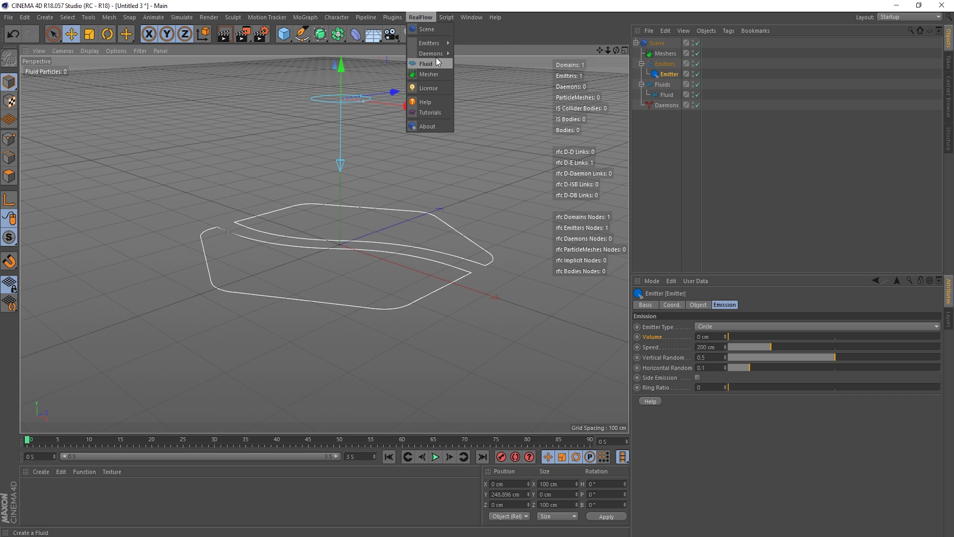
mouse_move(435, 54)
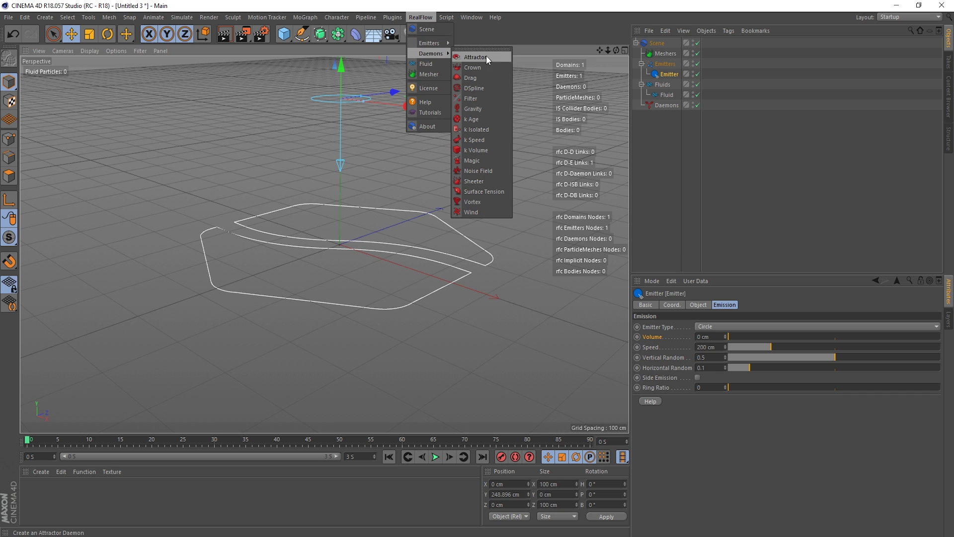
left_click(472, 160)
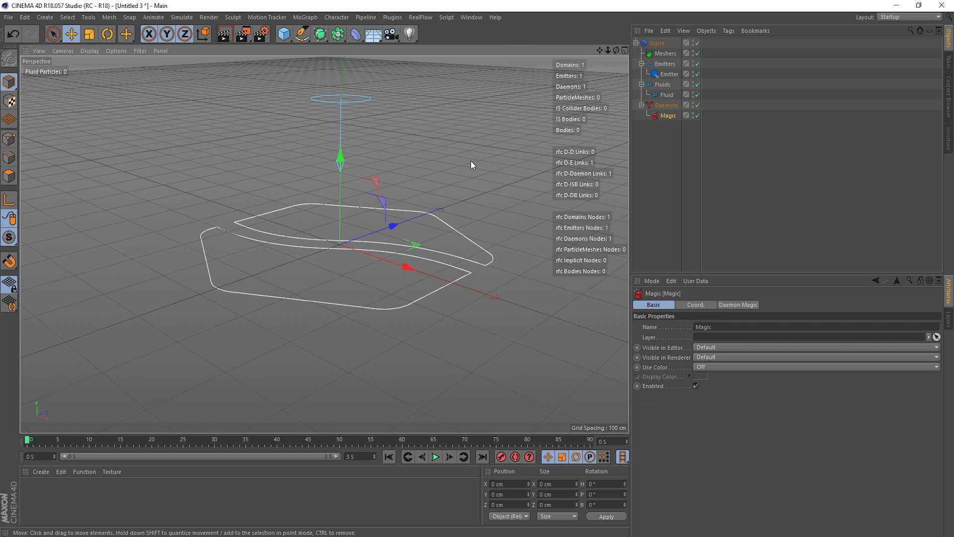
left_click(435, 456)
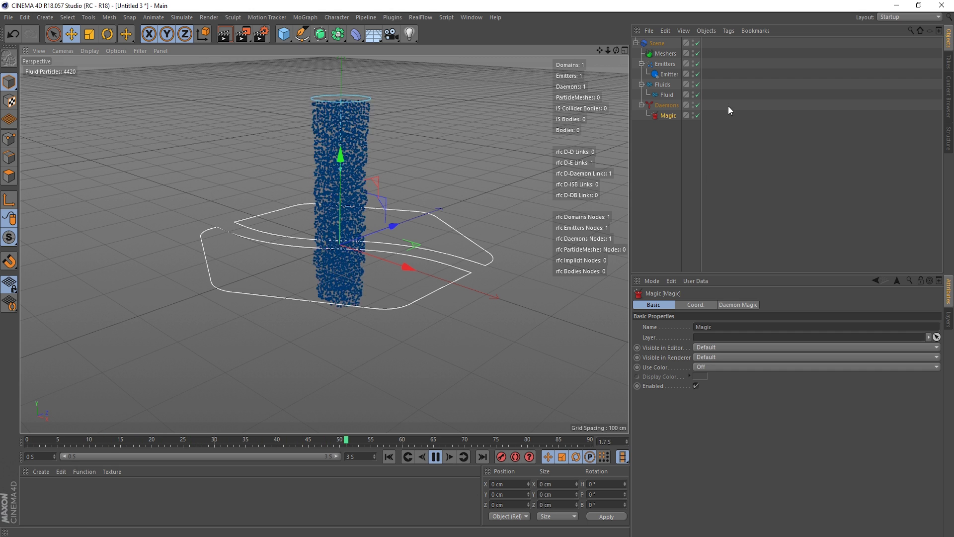
left_click(698, 116)
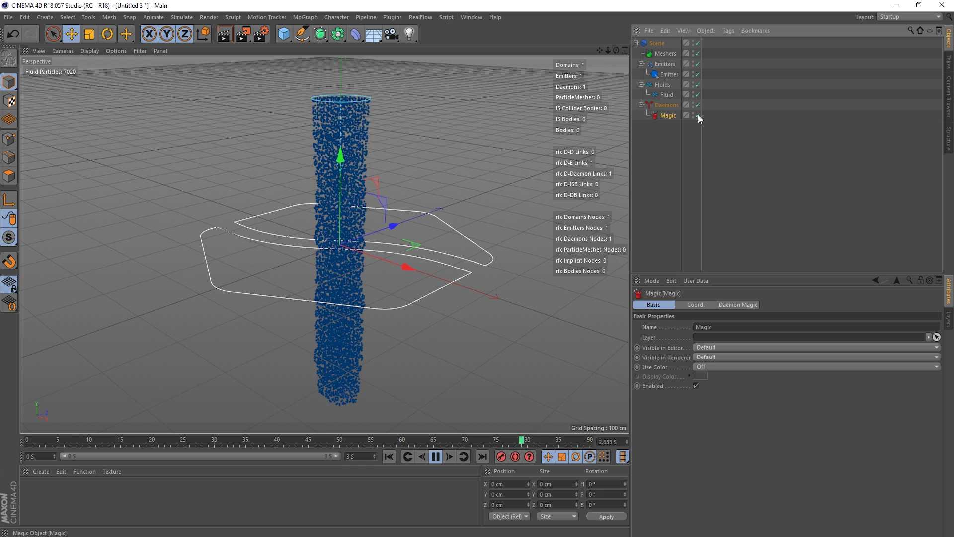
left_click(698, 115)
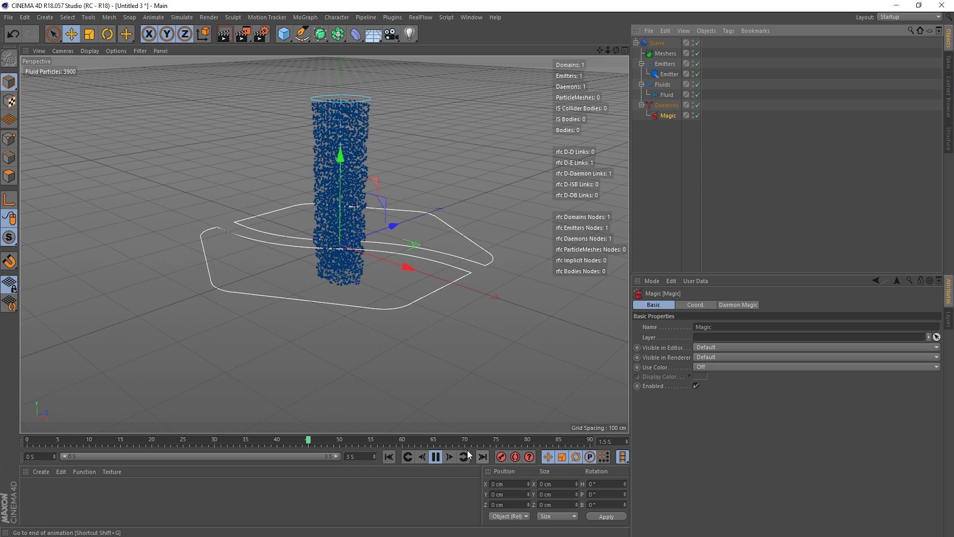
left_click(436, 457)
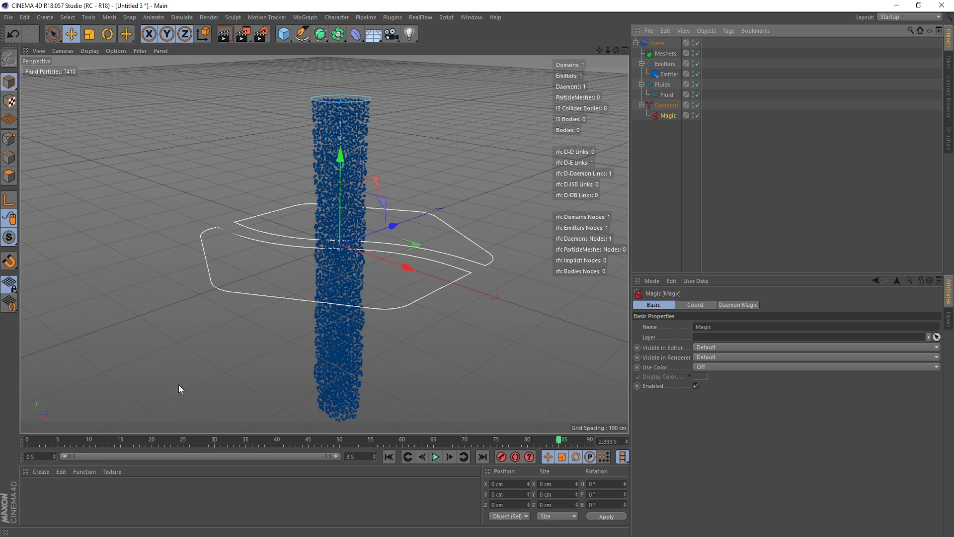
Rewind and keep Force as the Magic daemon's affected property
left_click(388, 456)
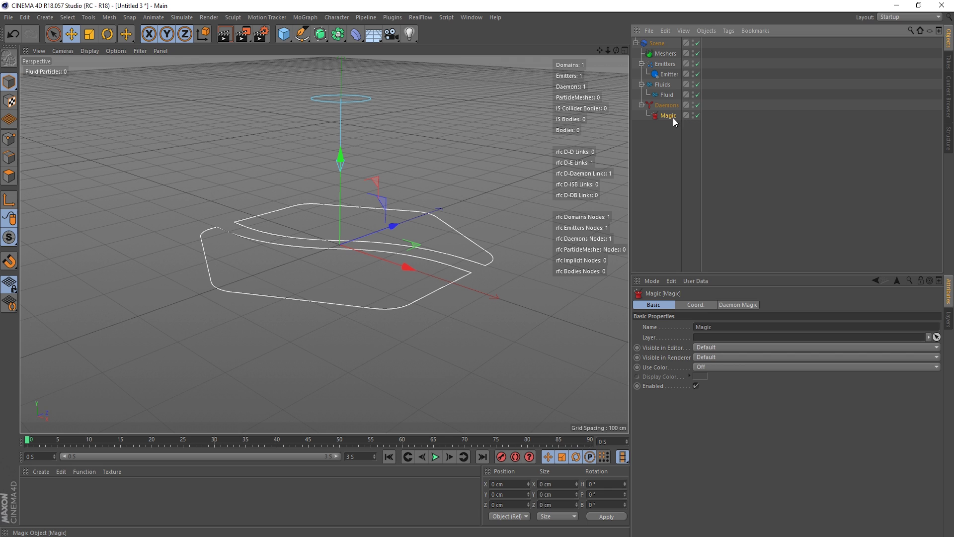
left_click(738, 304)
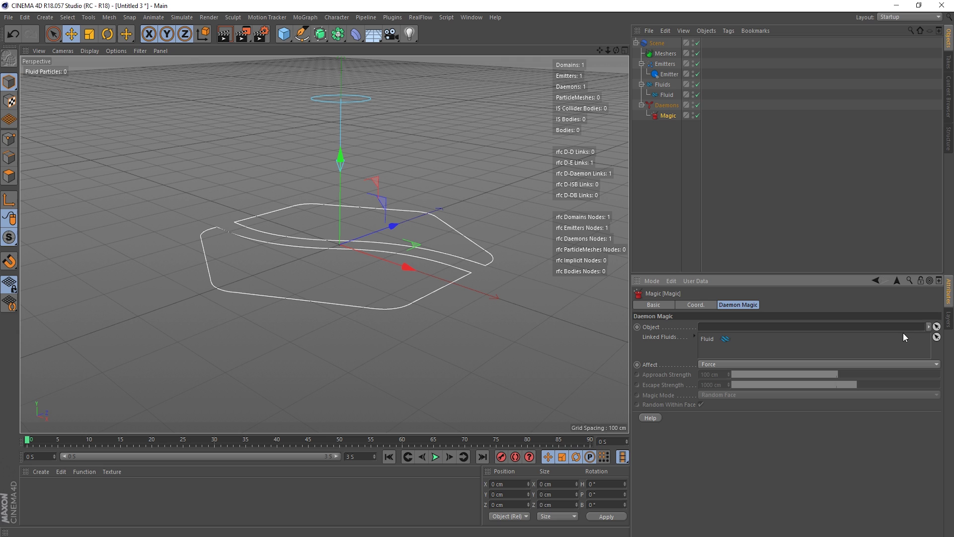
left_click(729, 363)
left_click(711, 379)
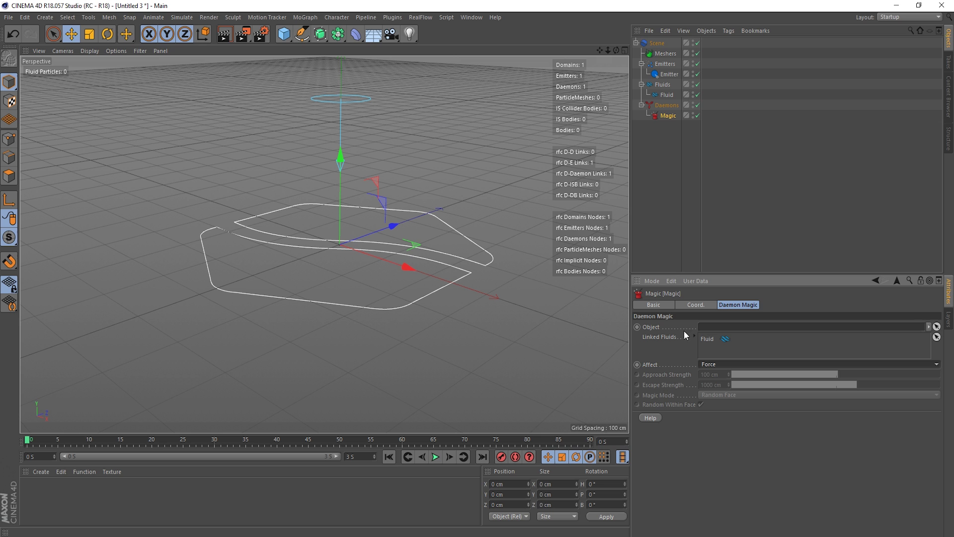
Add a Sphere with a 50 cm radius and frame it
left_click(284, 34)
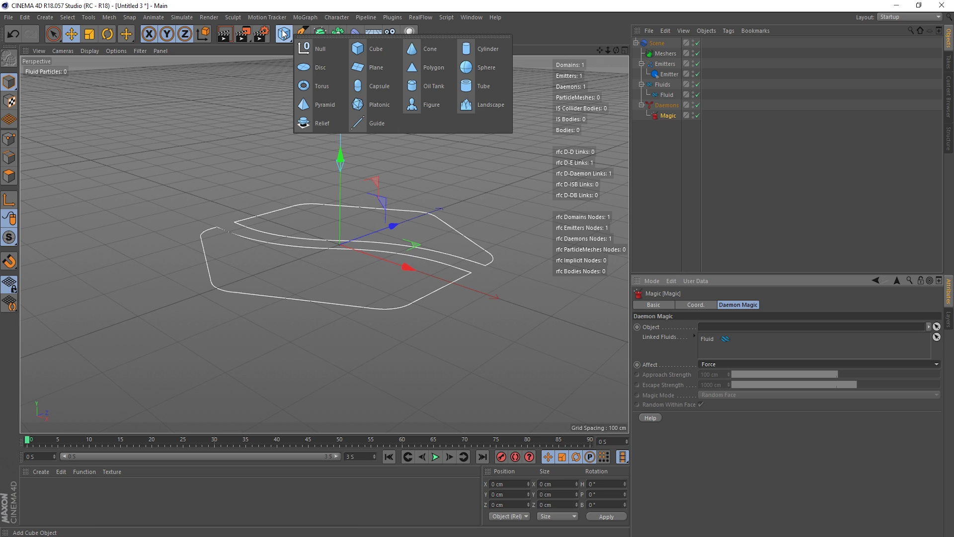
left_click(466, 67)
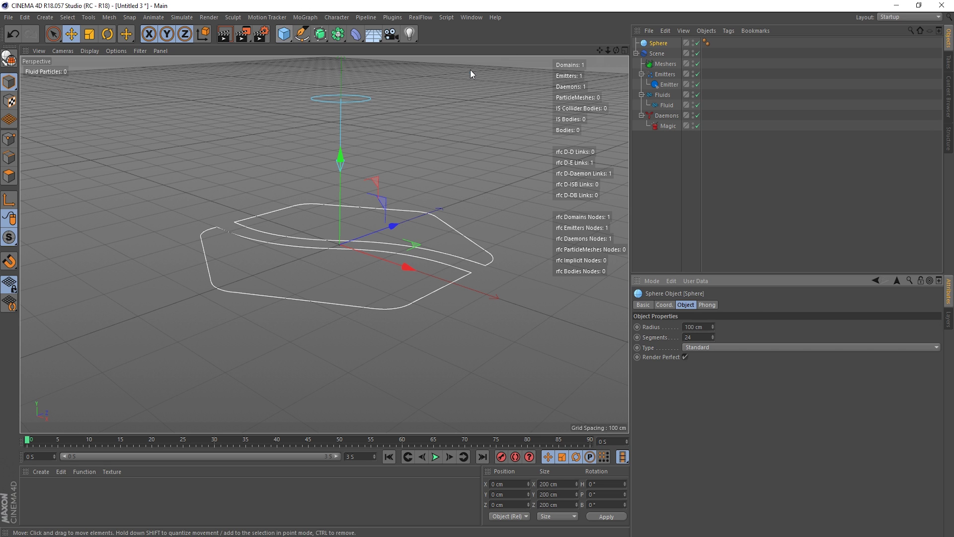
left_click(704, 328)
type("50")
key("Return")
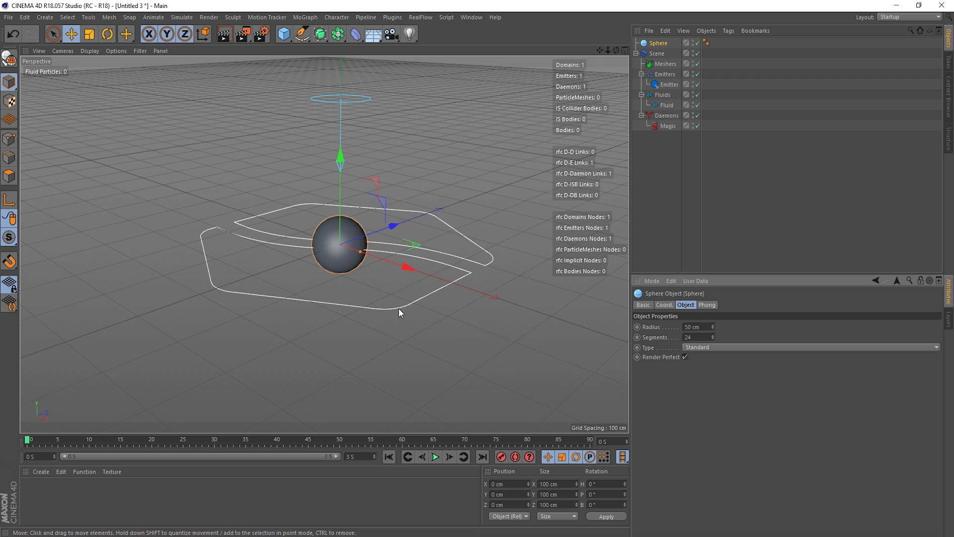
scroll(385, 215, "down", 3)
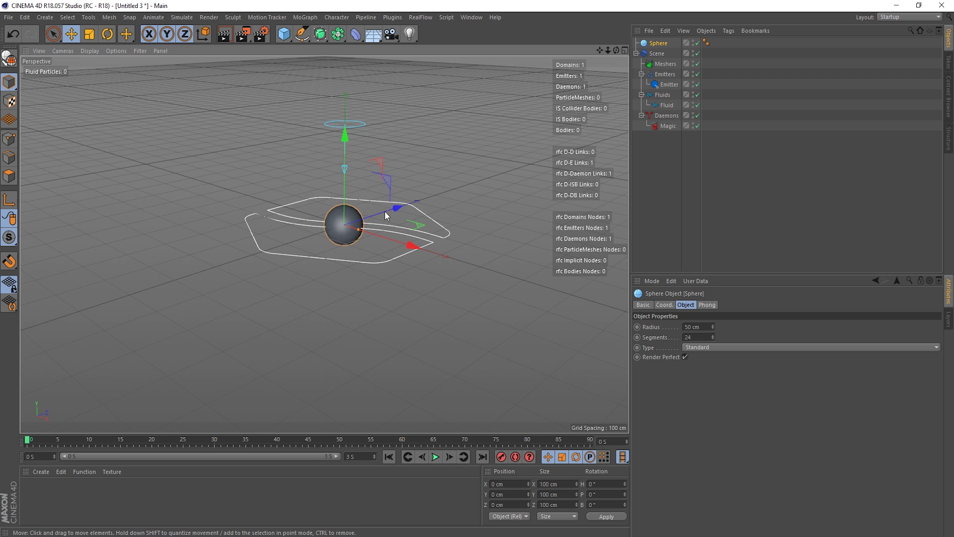
middle_click_drag(385, 211, 260, 253, "alt")
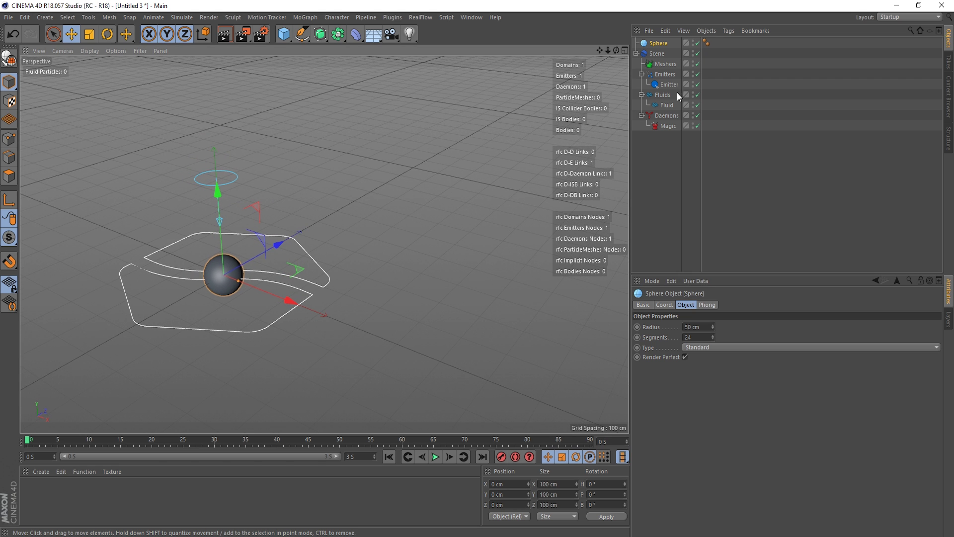
Link the Sphere into the Magic daemon's Object field and play the simulation
left_click(666, 126)
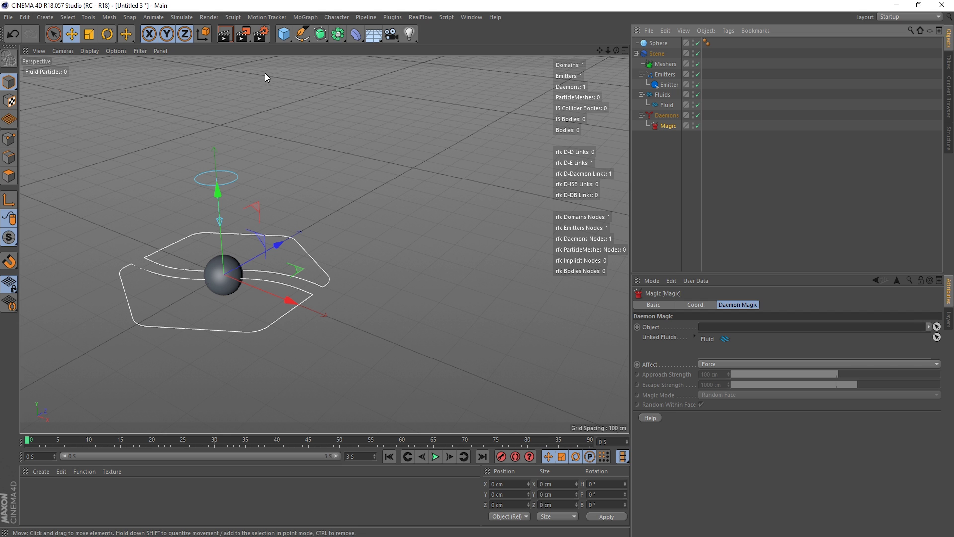
left_click_drag(662, 45, 730, 331)
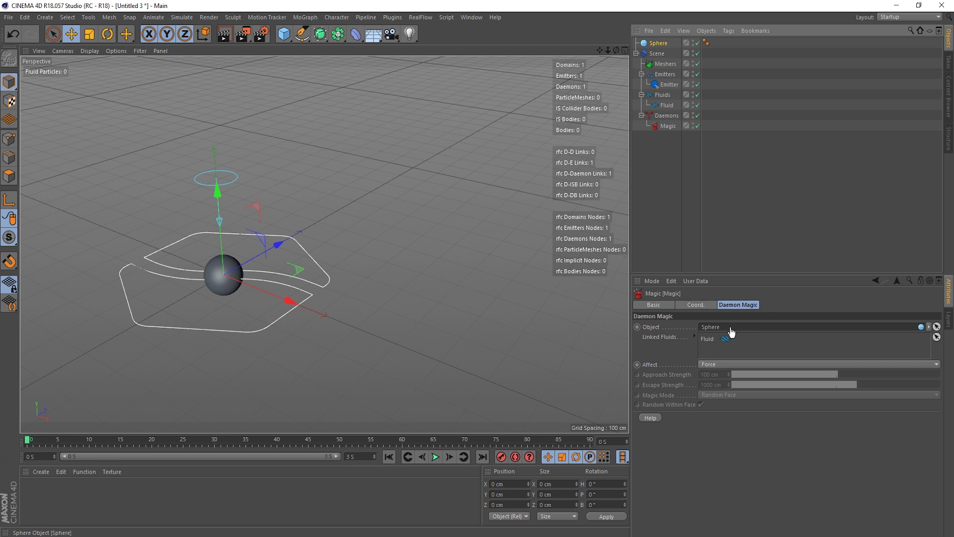
left_click_drag(320, 378, 410, 467, "alt")
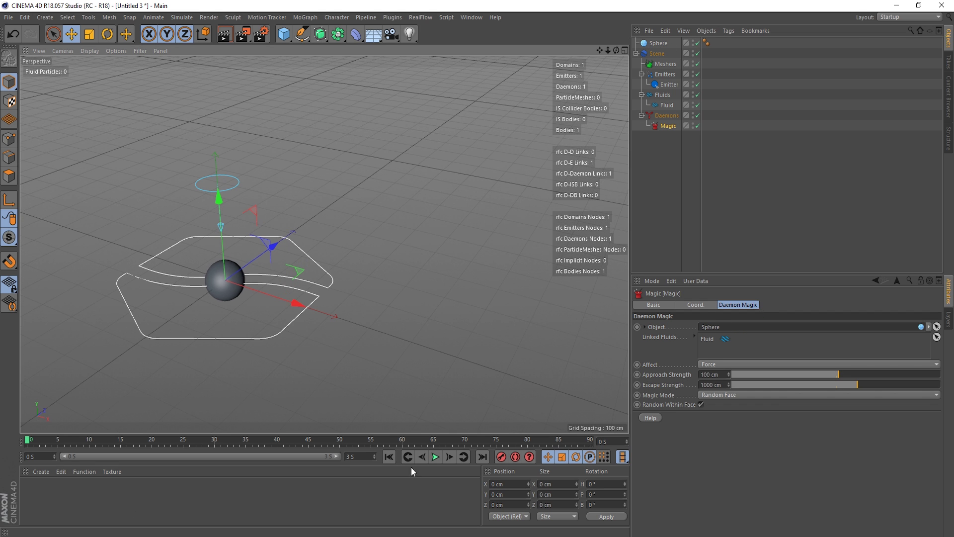
left_click(435, 457)
left_click_drag(362, 318, 282, 256, "alt")
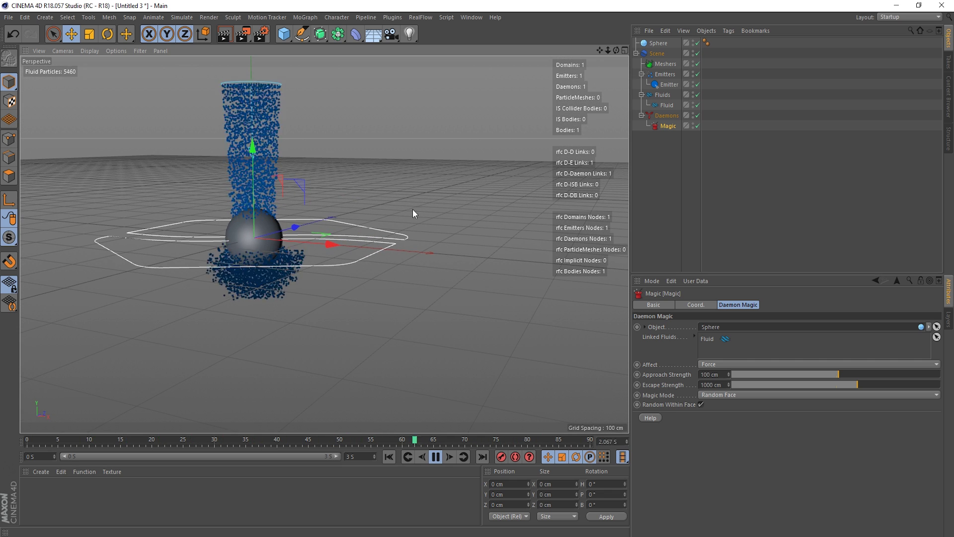
Move the sphere along X, away from the particle stream
left_click(225, 229)
left_click_drag(330, 244, 470, 257)
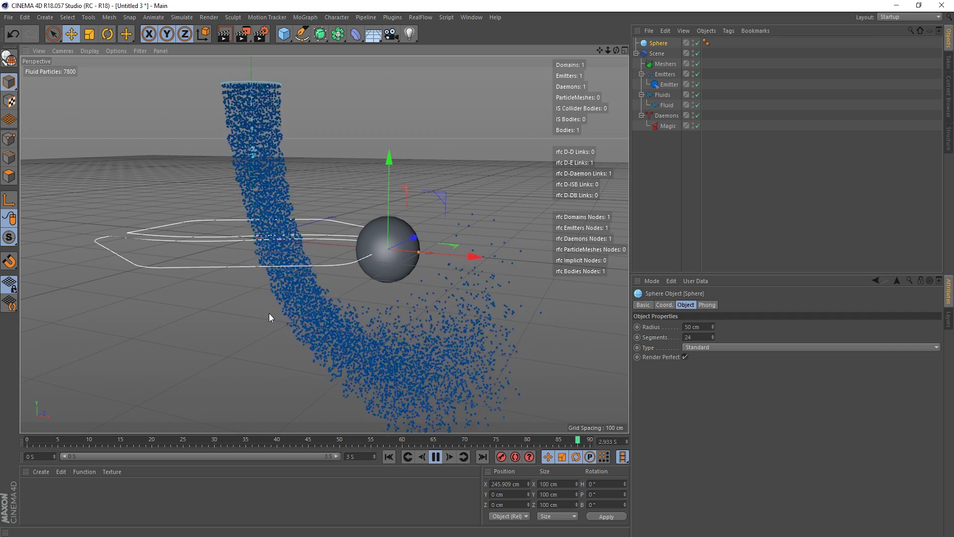
left_click_drag(270, 312, 374, 255, "alt")
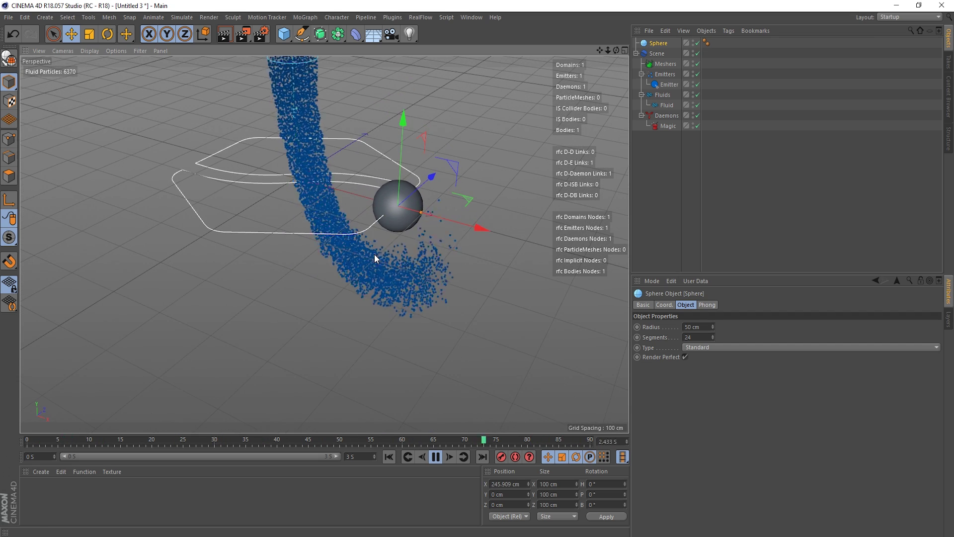
Set the end time to 10 s, stretch the preview range, and replay
left_click(431, 456)
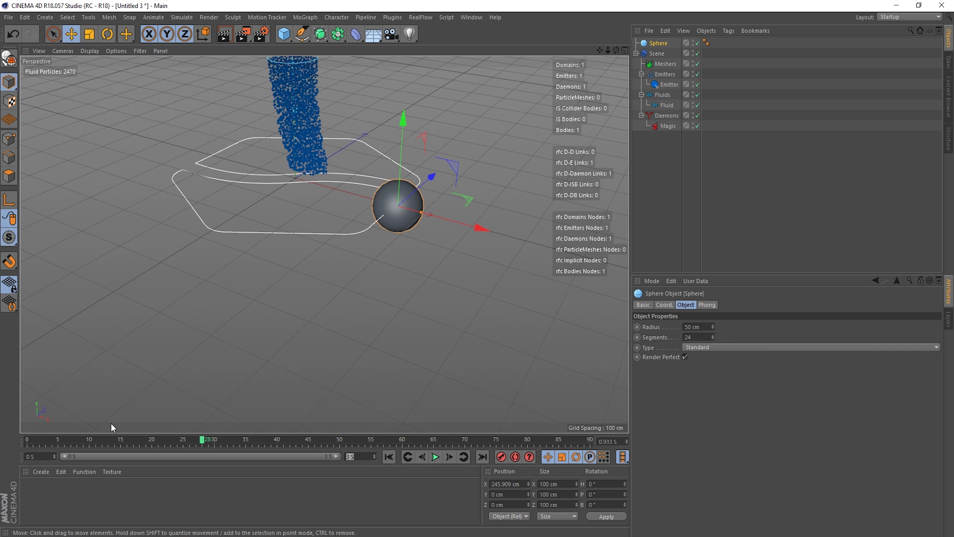
type("10")
key("Return")
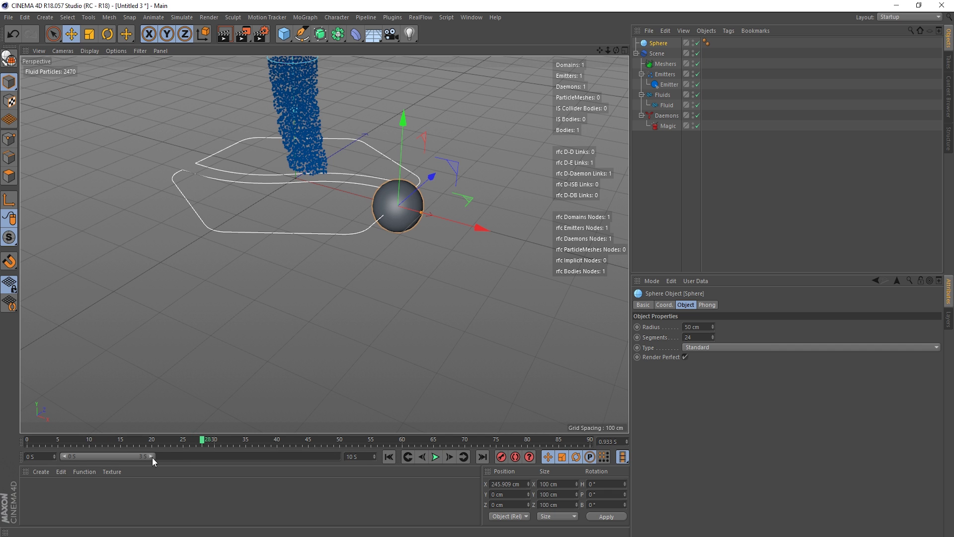
left_click_drag(152, 456, 339, 456)
left_click(435, 456)
left_click_drag(323, 231, 355, 246, "alt")
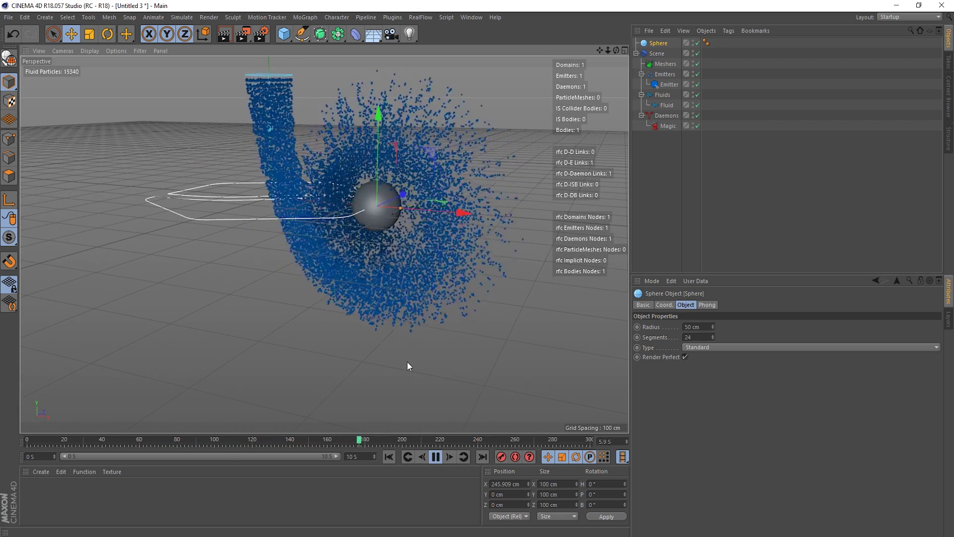
left_click_drag(396, 222, 399, 242, "alt")
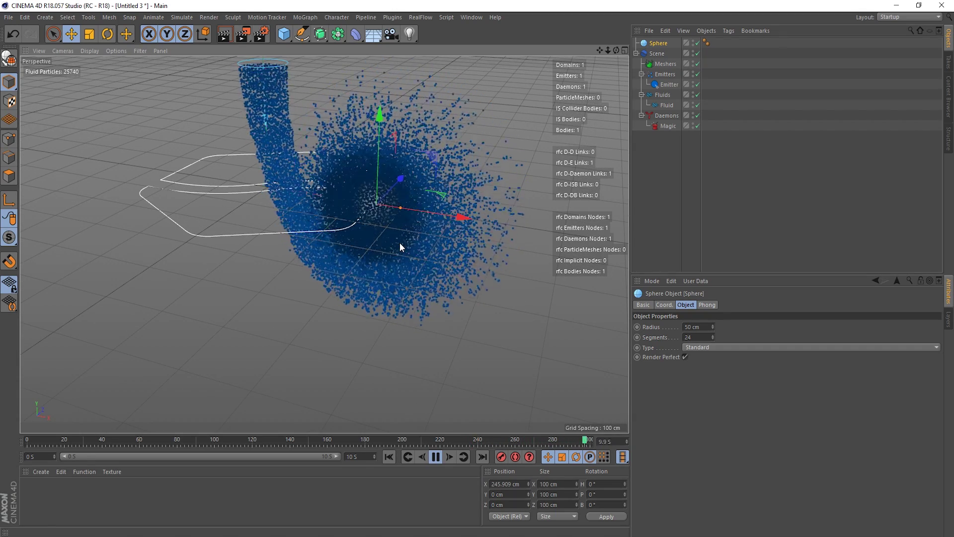
key("F8")
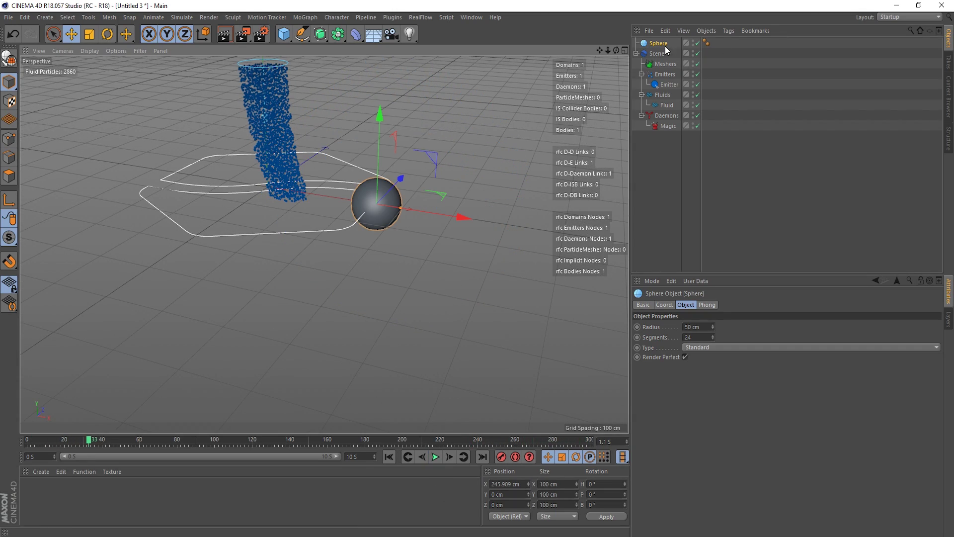
Widen the emitter's Volume to 458 cm and replay the simulation
left_click(670, 84)
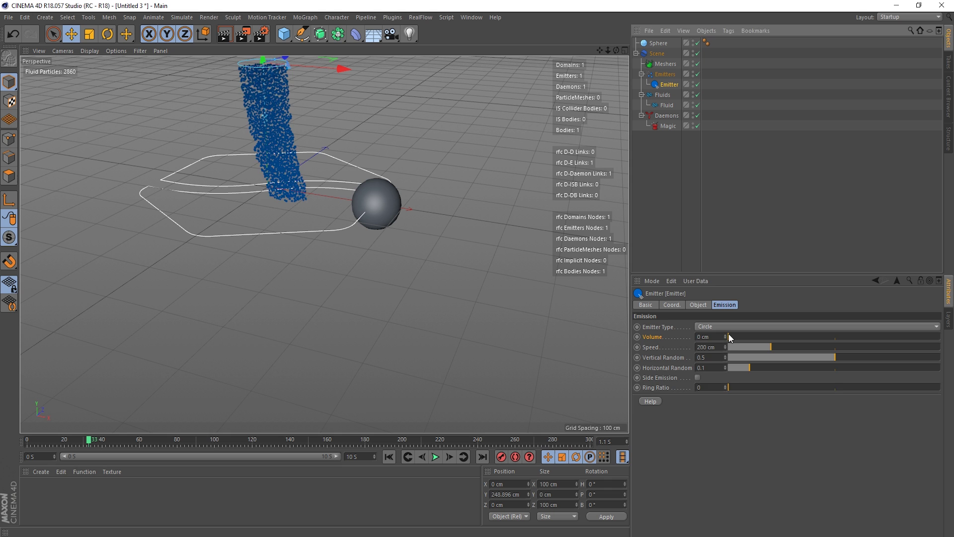
left_click_drag(729, 335, 826, 344)
left_click(435, 457)
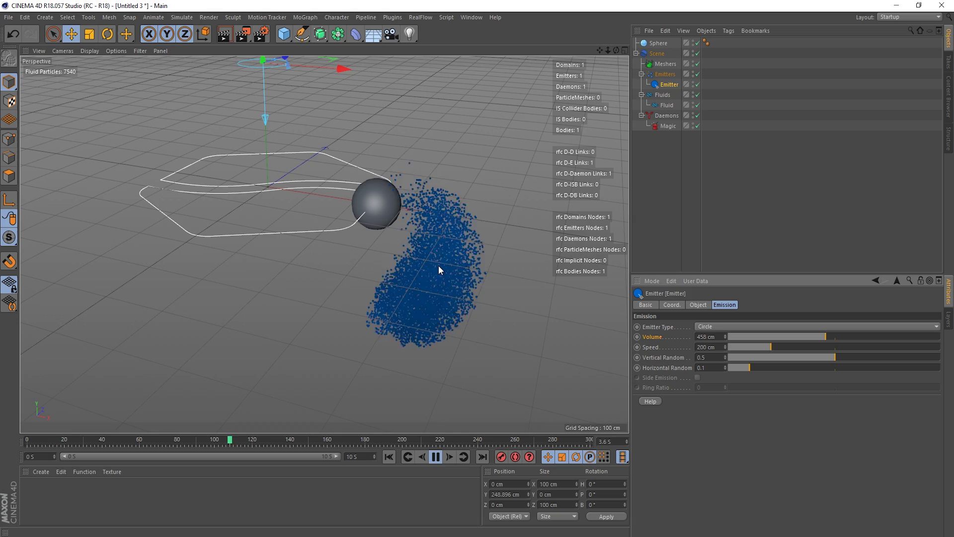
scroll(445, 259, "up", 2)
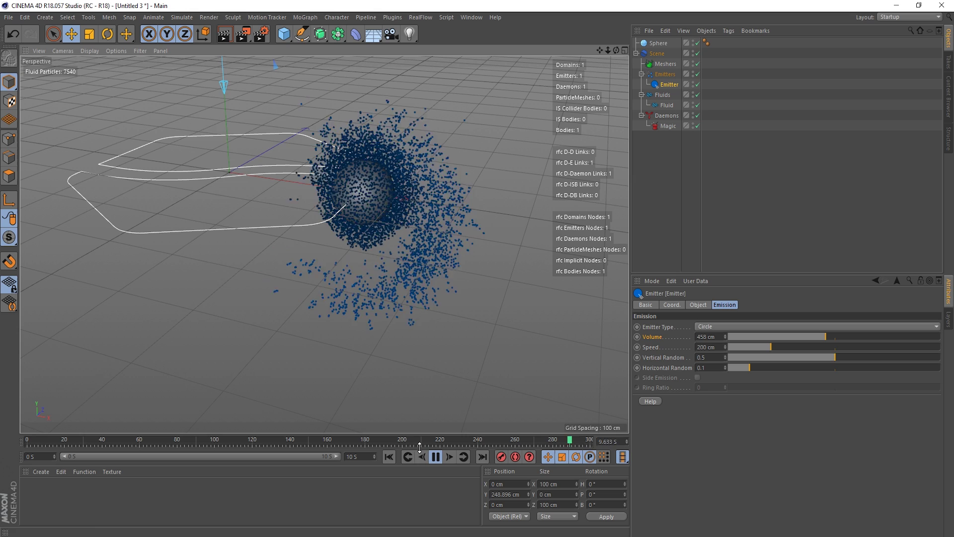
left_click(362, 456)
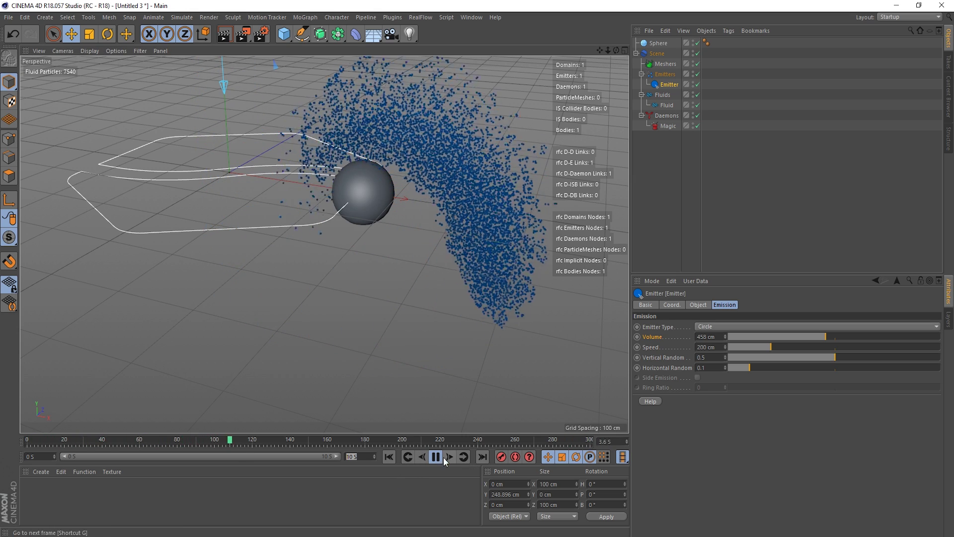
left_click(436, 456)
Extend the end time to 15 s with a 0–15 s preview range and play
left_click(363, 454)
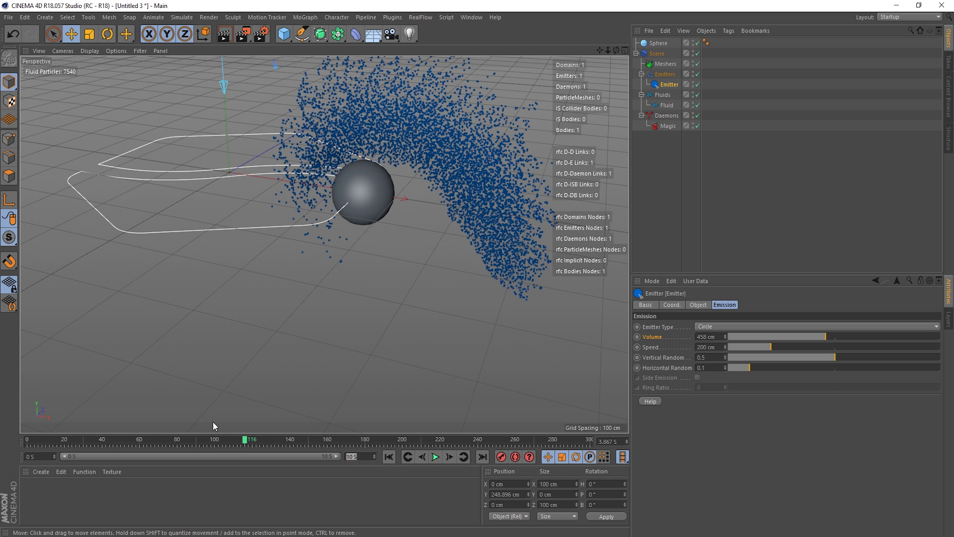
type("15")
key("Return")
left_click_drag(242, 455, 325, 455)
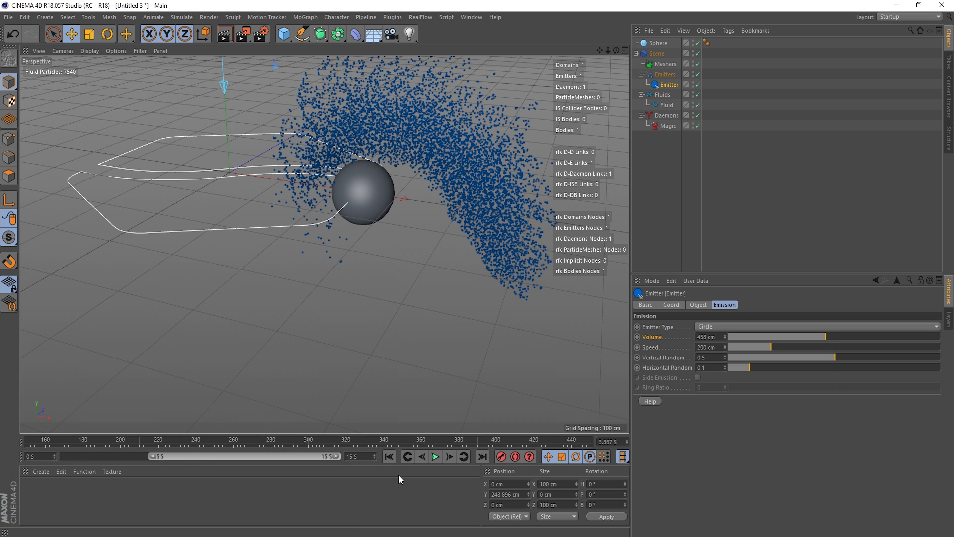
left_click_drag(143, 456, 62, 456)
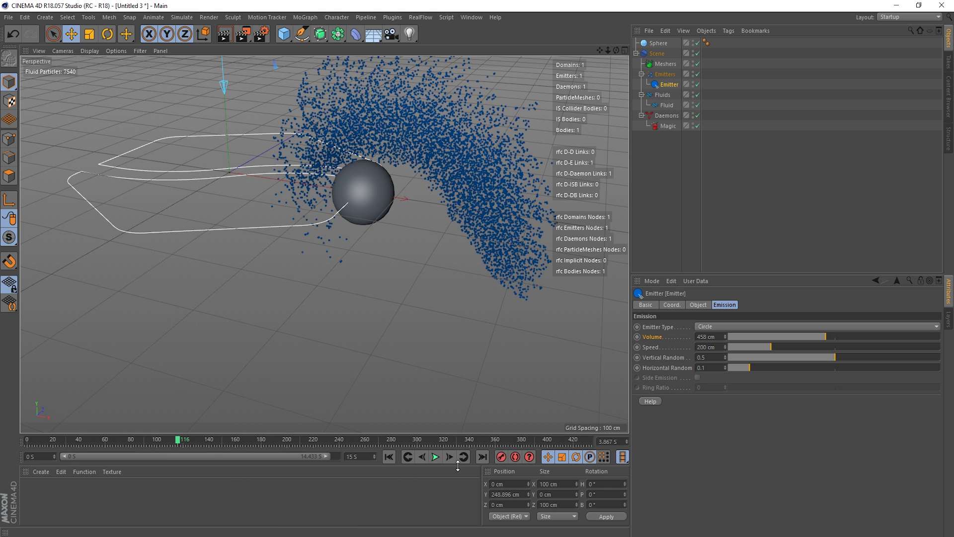
left_click(436, 457)
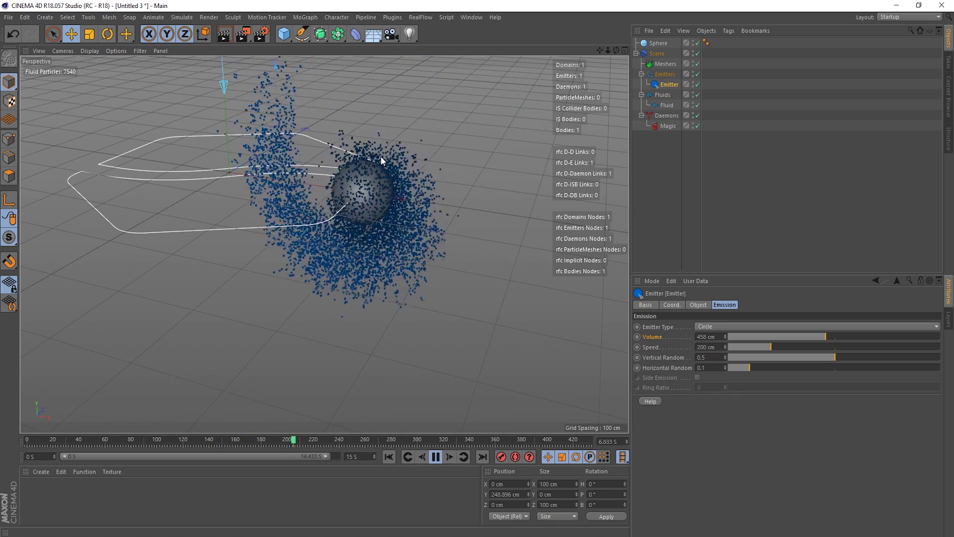
Stop playback, select the Magic daemon to show its settings, and replay the simulation
left_click(436, 456)
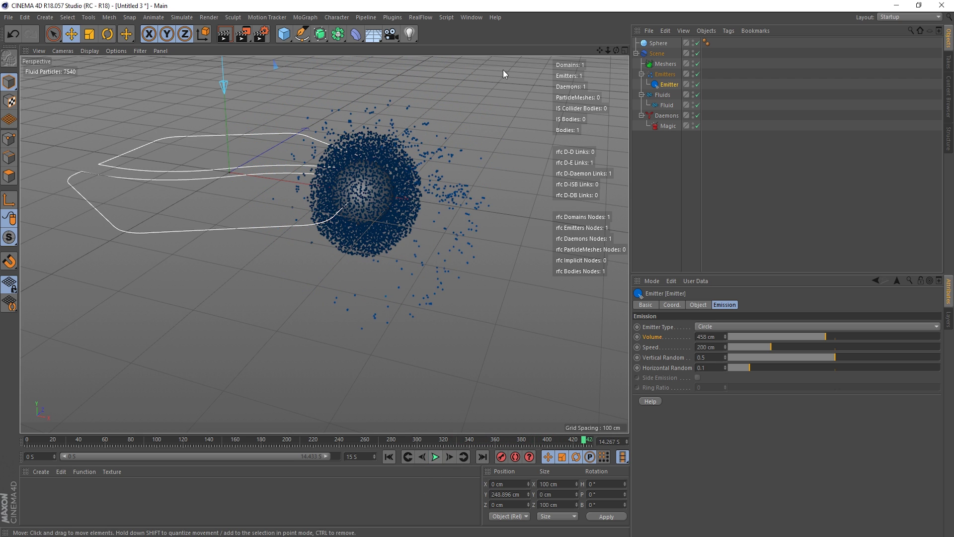
left_click(667, 125)
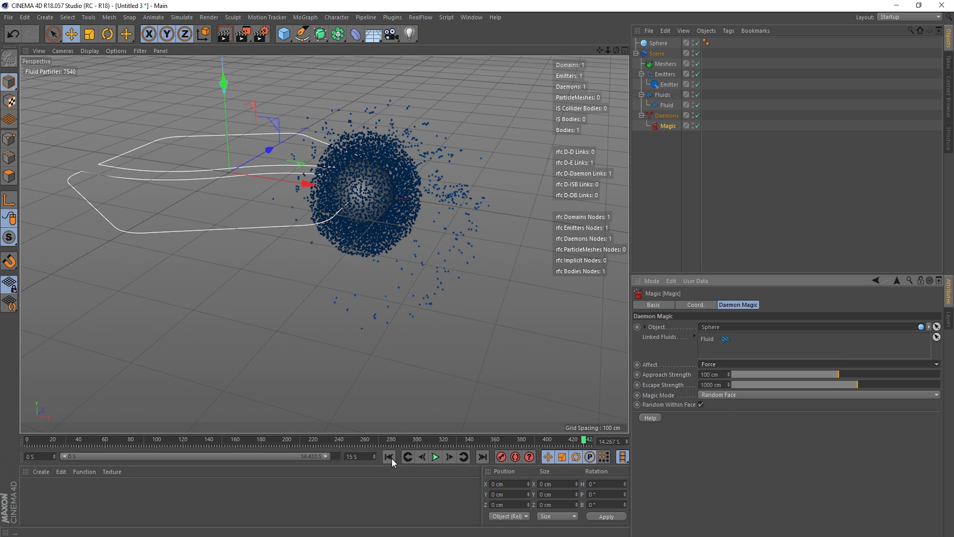
left_click(435, 457)
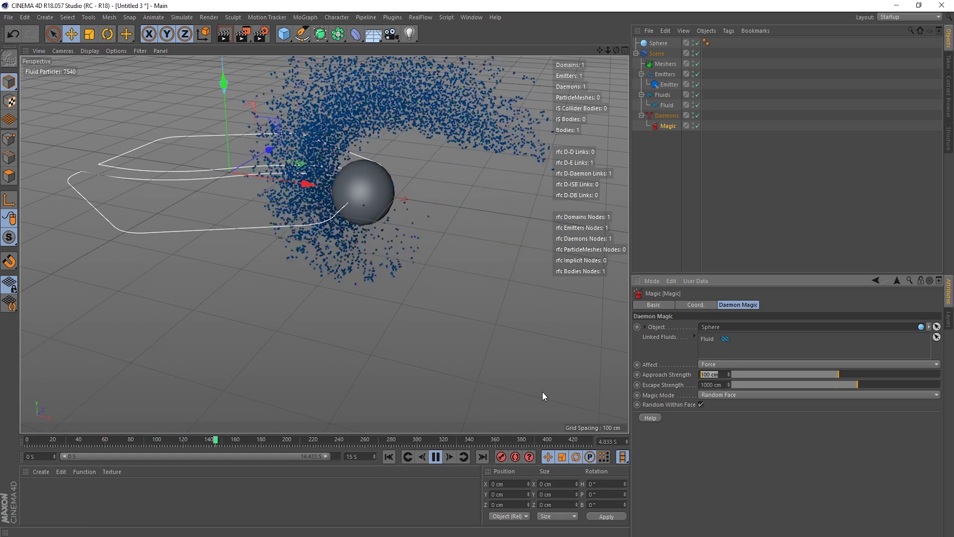
Set Approach Strength to 200 cm and restart the simulation
type("200")
key("Return")
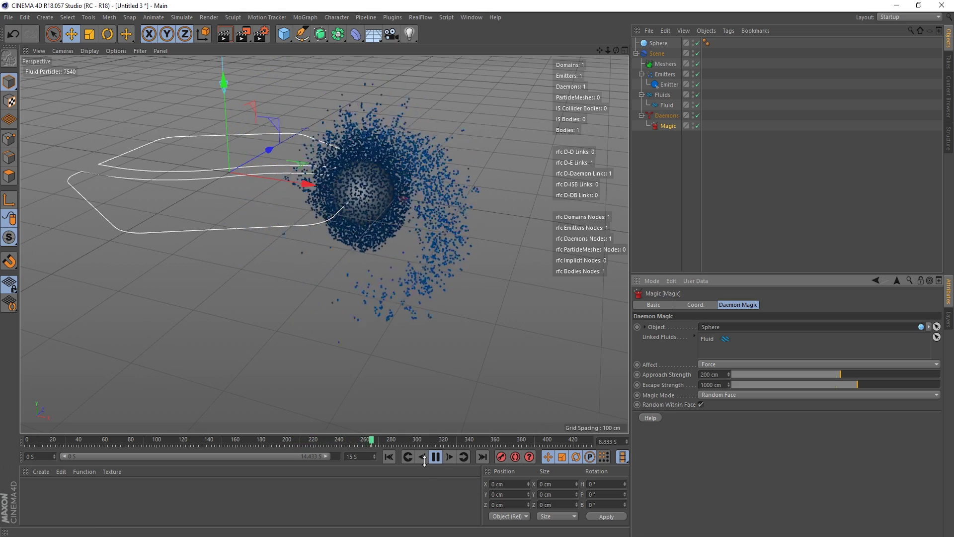
left_click(390, 456)
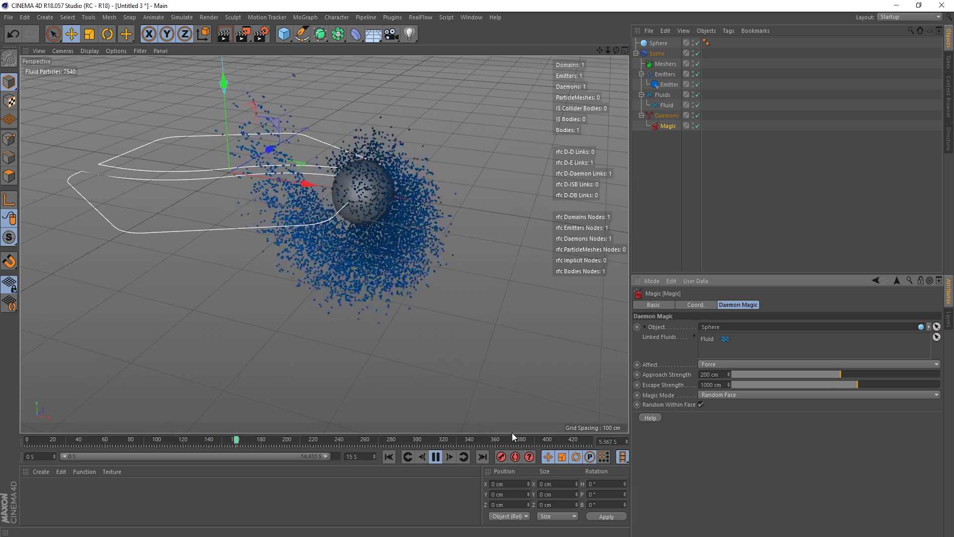
Raise Approach Strength to 600 cm and rewind the simulation
double_click(715, 375)
type("600")
key("Return")
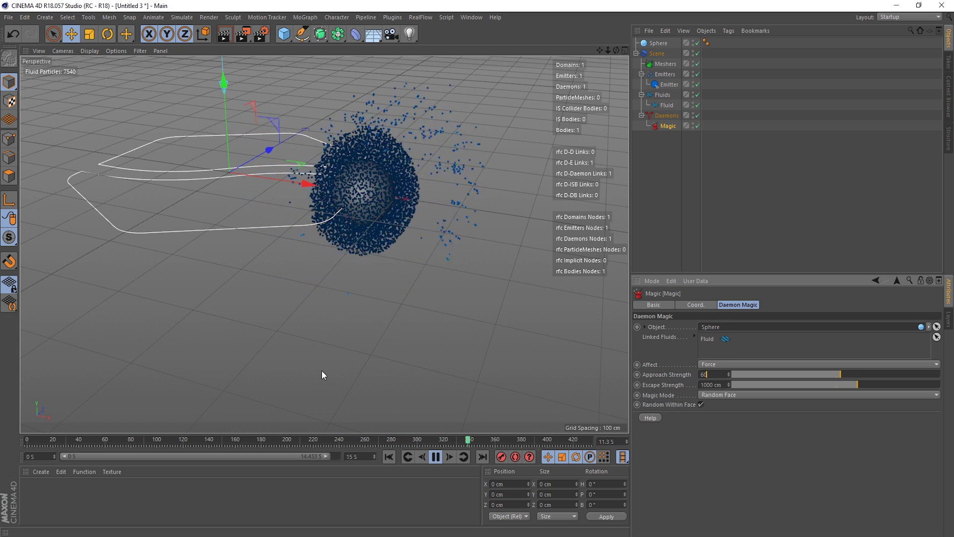
left_click(391, 460)
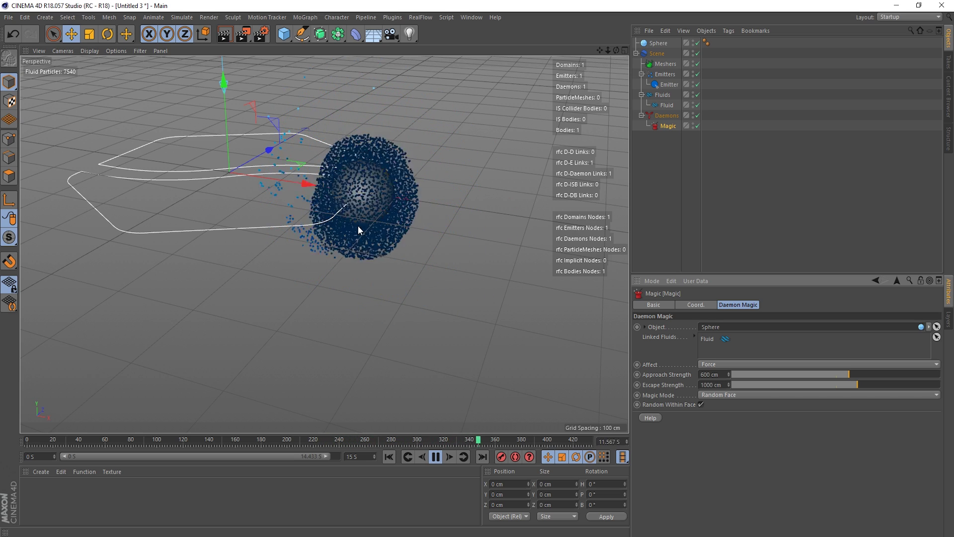
Drag Approach Strength up to 1000 cm and replay the simulation
left_click(435, 457)
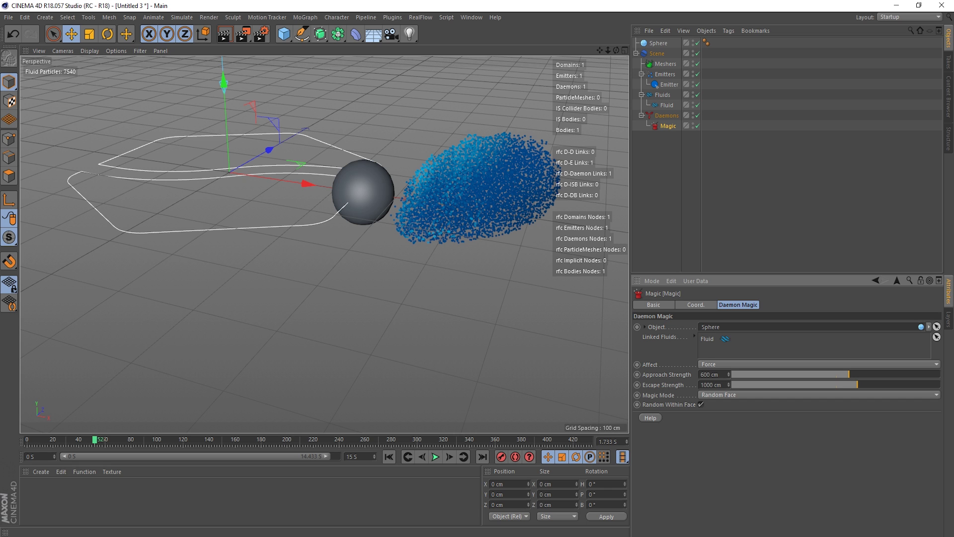
left_click_drag(849, 374, 858, 375)
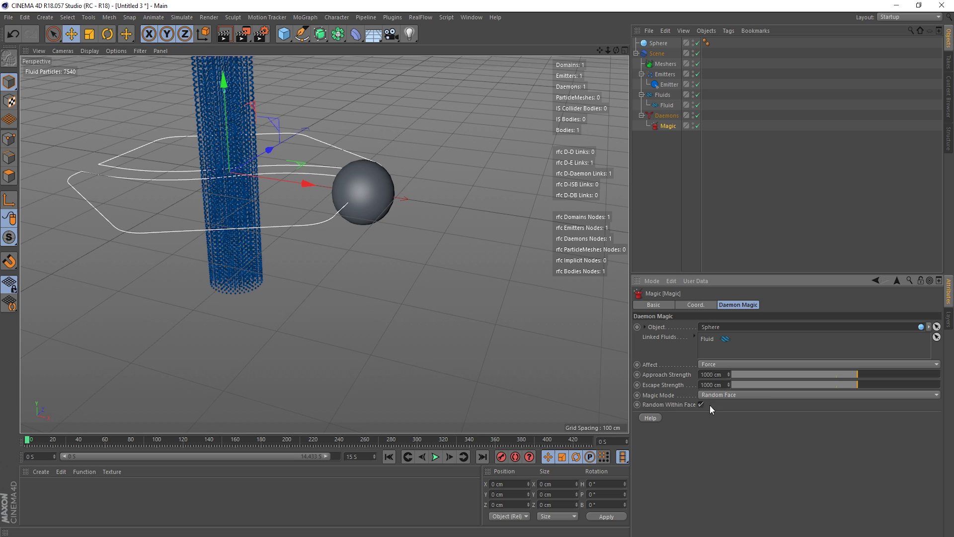
left_click(435, 457)
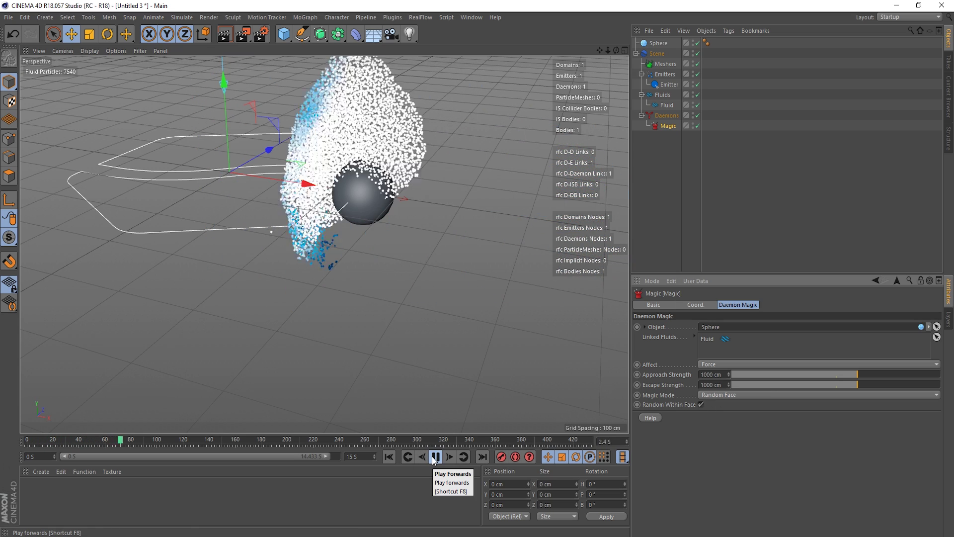
Reset Approach Strength to its default 100 cm and restart the simulation
left_click(435, 457)
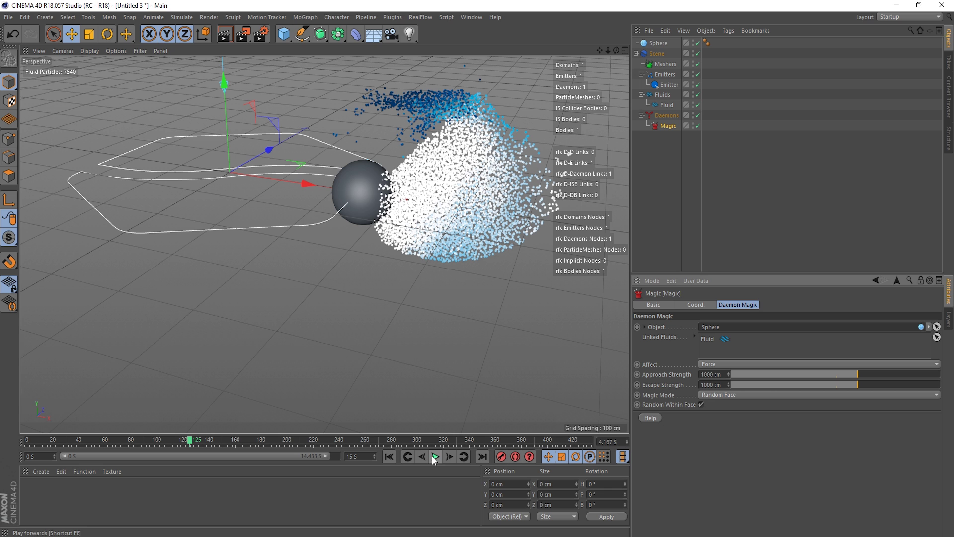
right_click(658, 387)
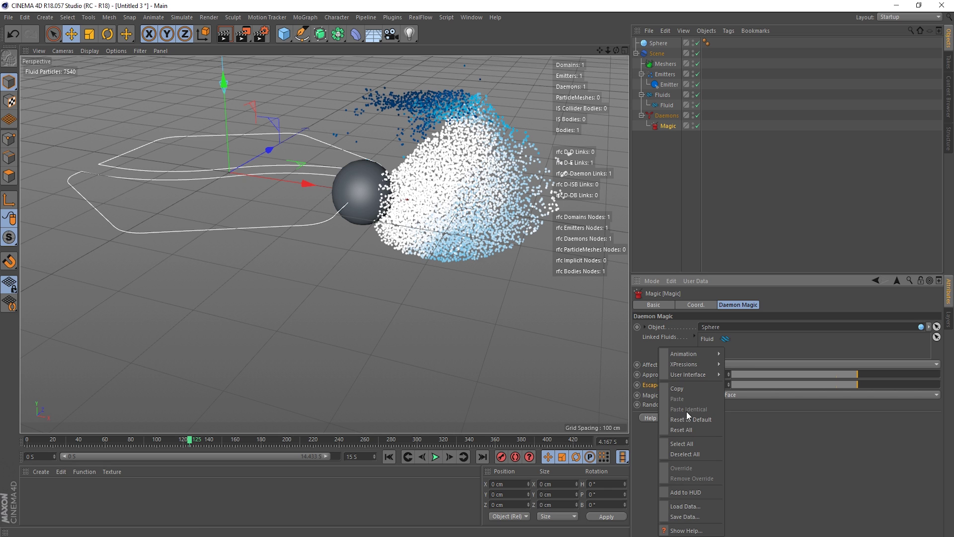
left_click(676, 386)
right_click(659, 375)
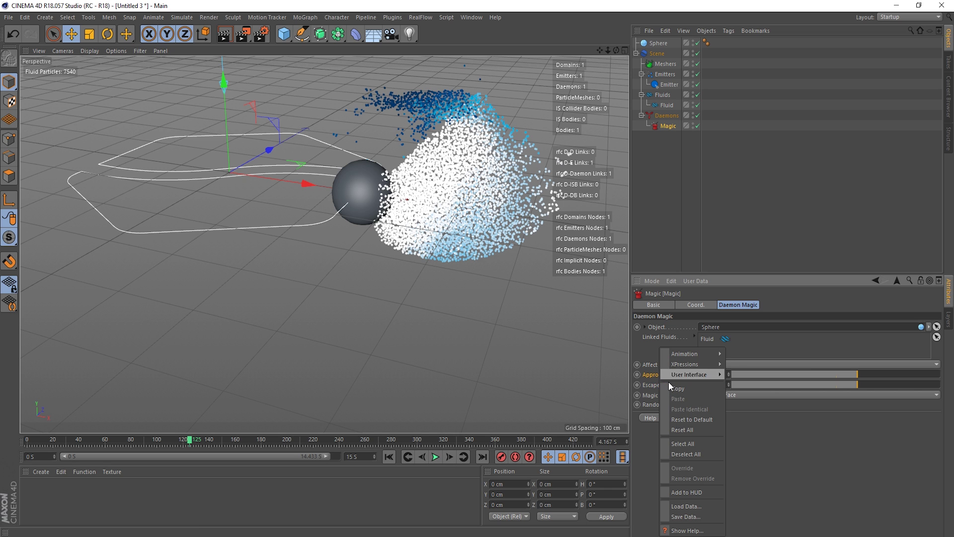
left_click(685, 421)
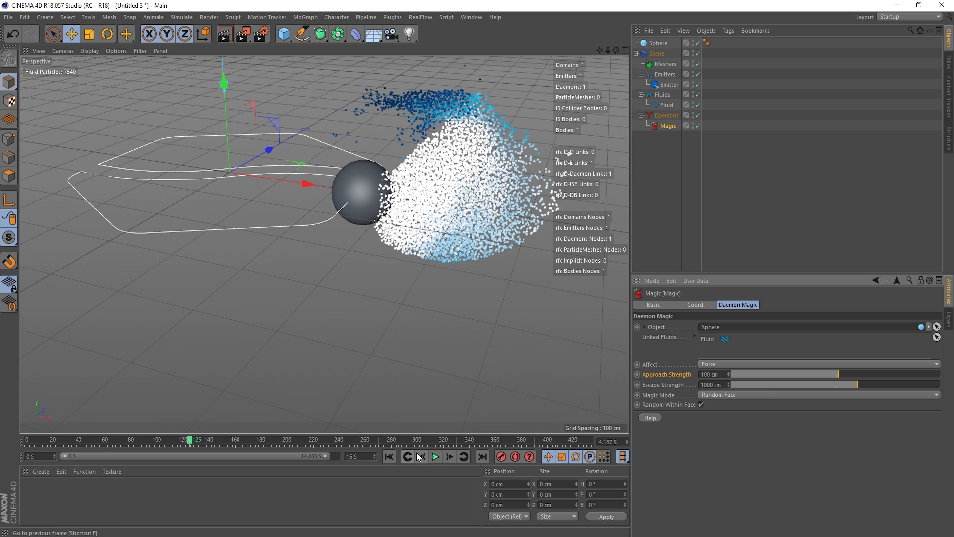
left_click(434, 456)
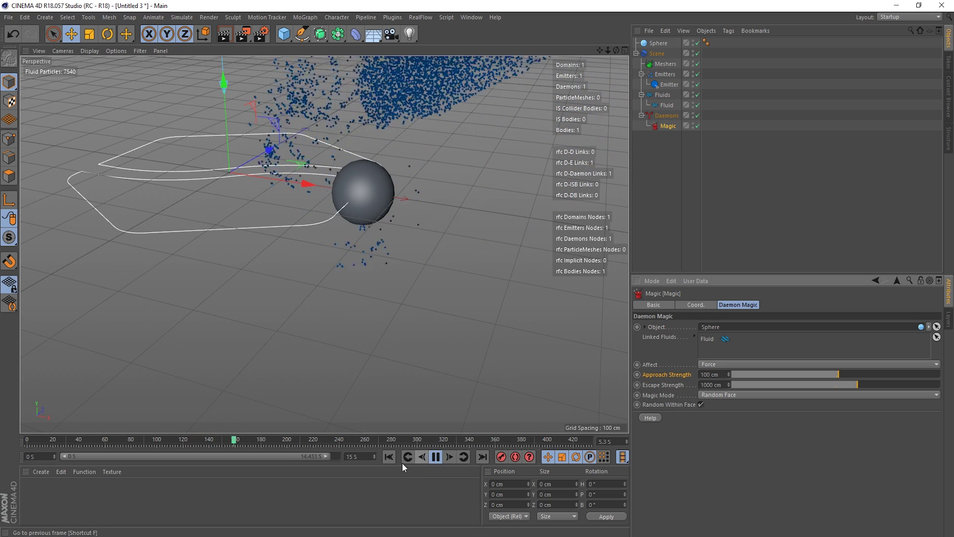
left_click(389, 456)
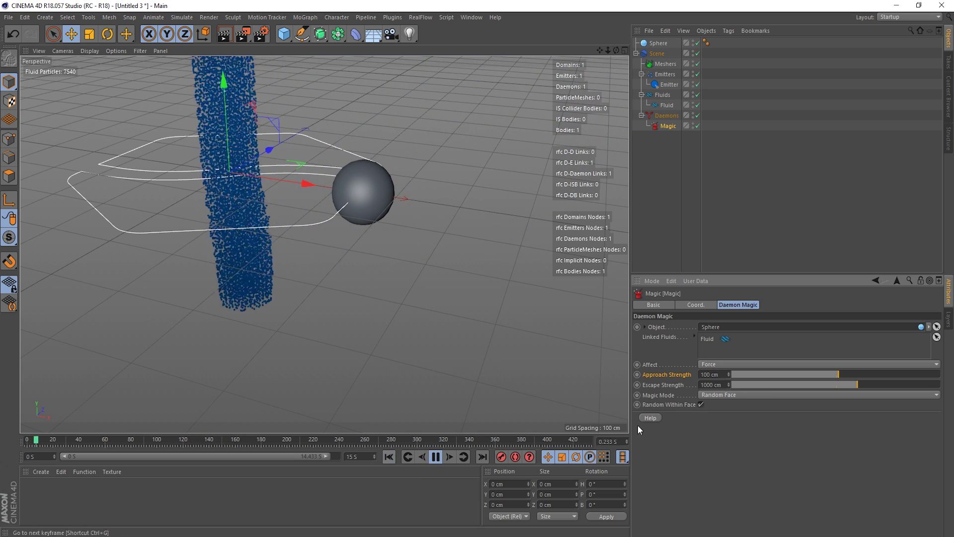
Switch Magic Mode to Nearest Face and replay to inspect the swirl
left_click(741, 395)
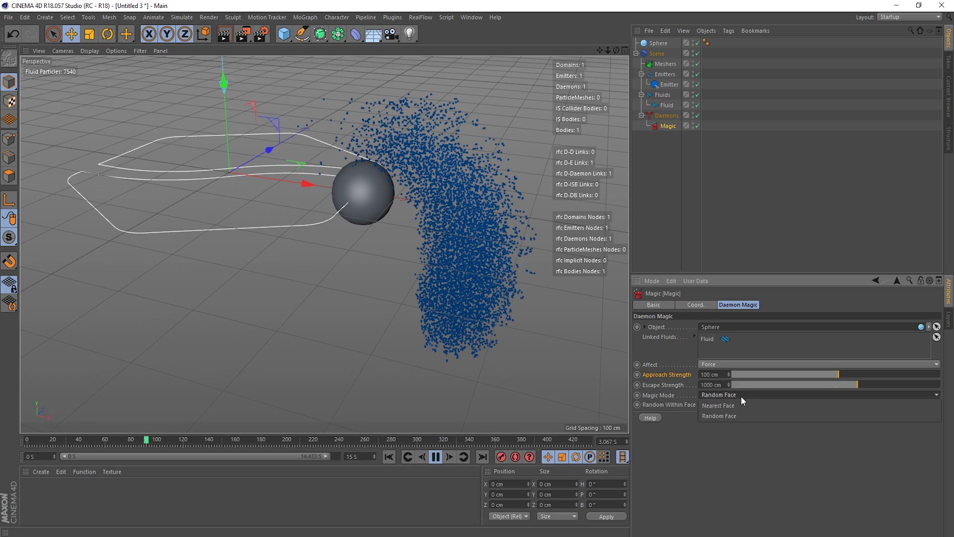
left_click(727, 394)
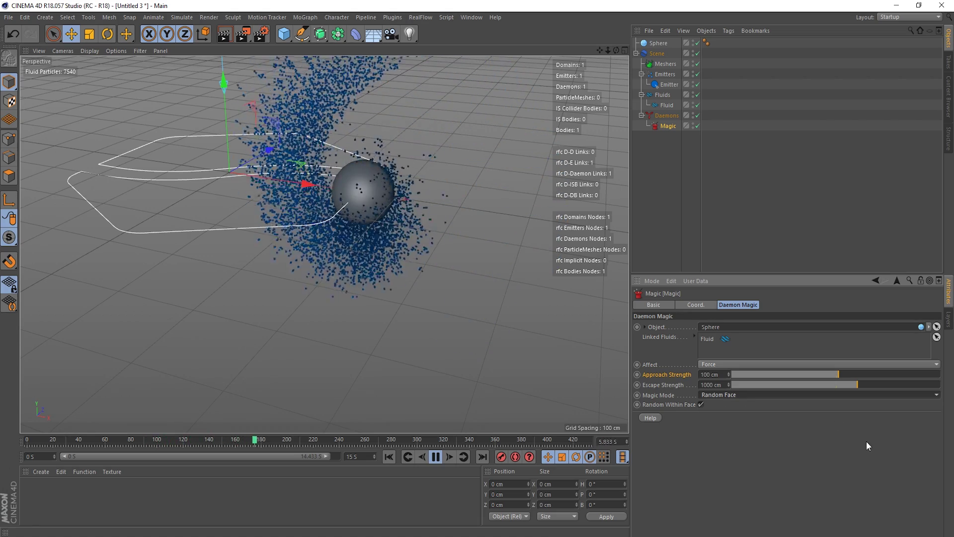
left_click(727, 395)
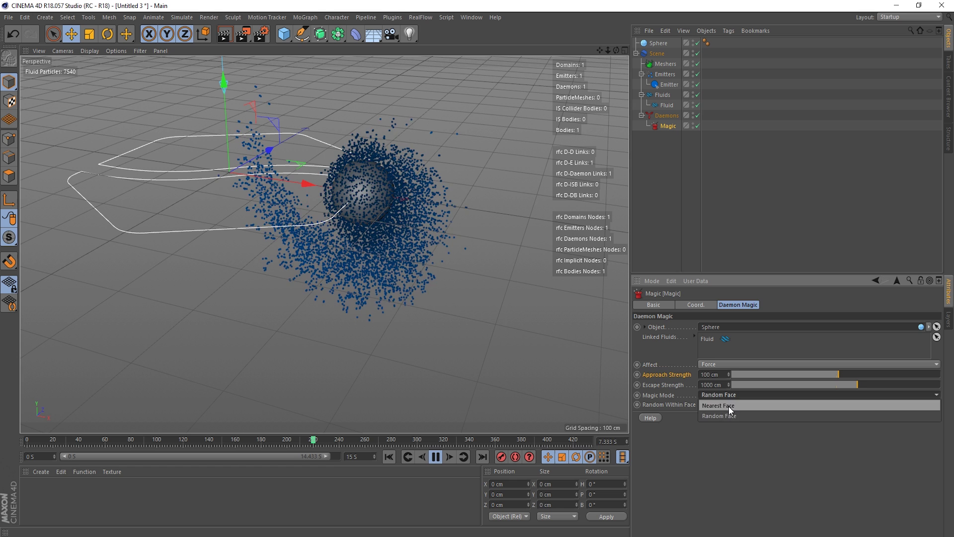
left_click(729, 406)
left_click(392, 461)
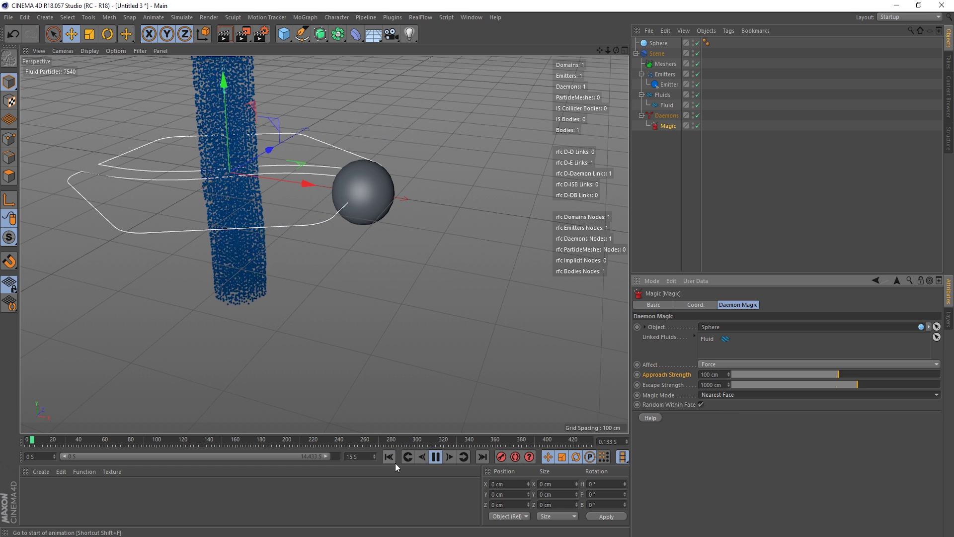
left_click(435, 458)
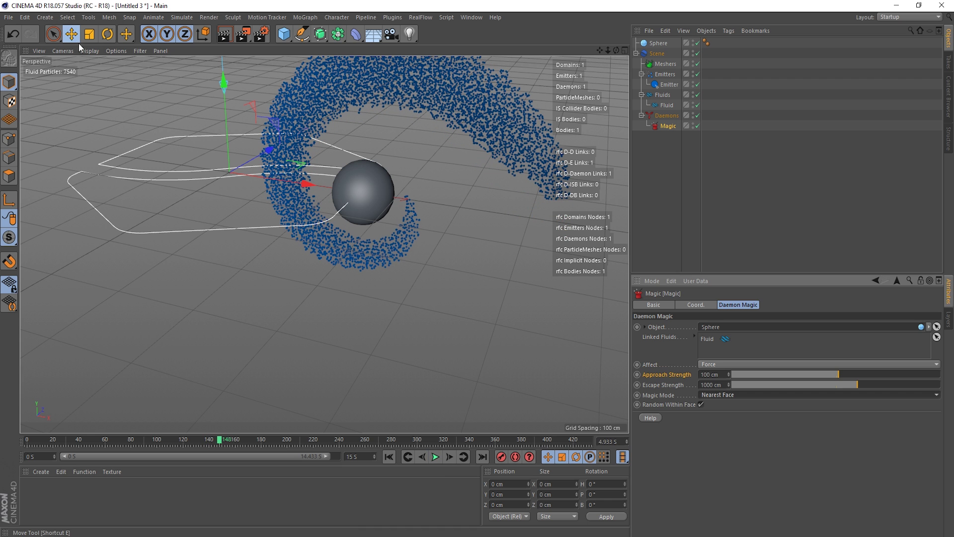
Switch the viewport to Gouraud Shading (Lines)
left_click(89, 51)
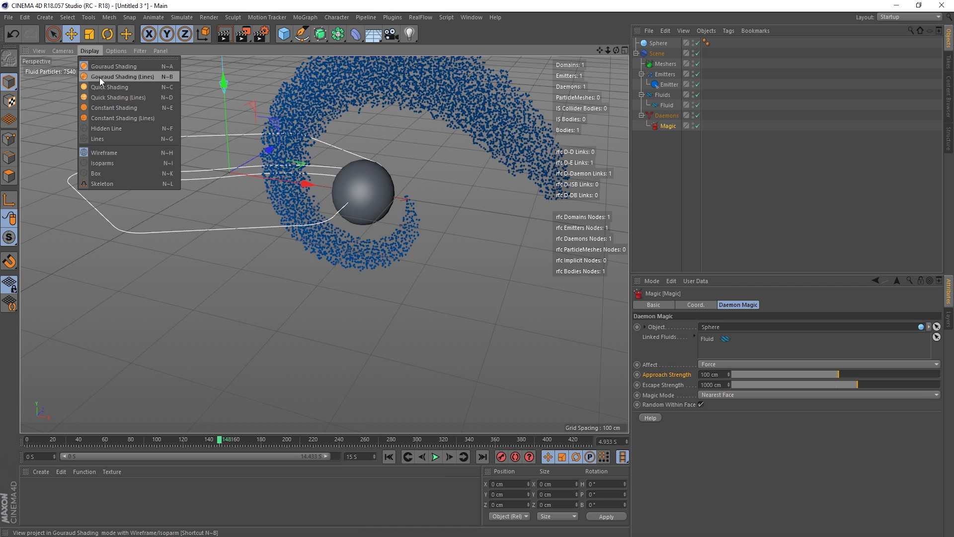
left_click(108, 78)
scroll(361, 237, "up", 10)
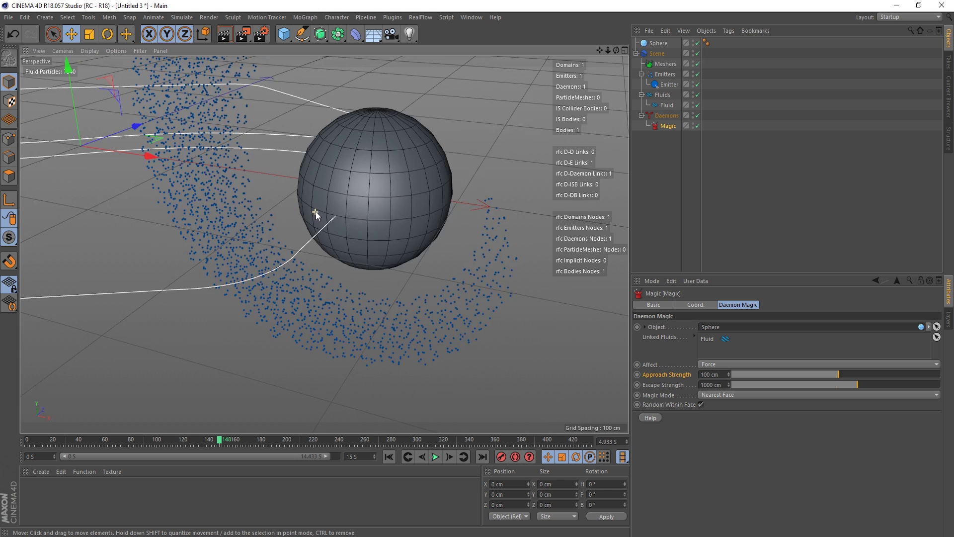
scroll(358, 187, "down", 5)
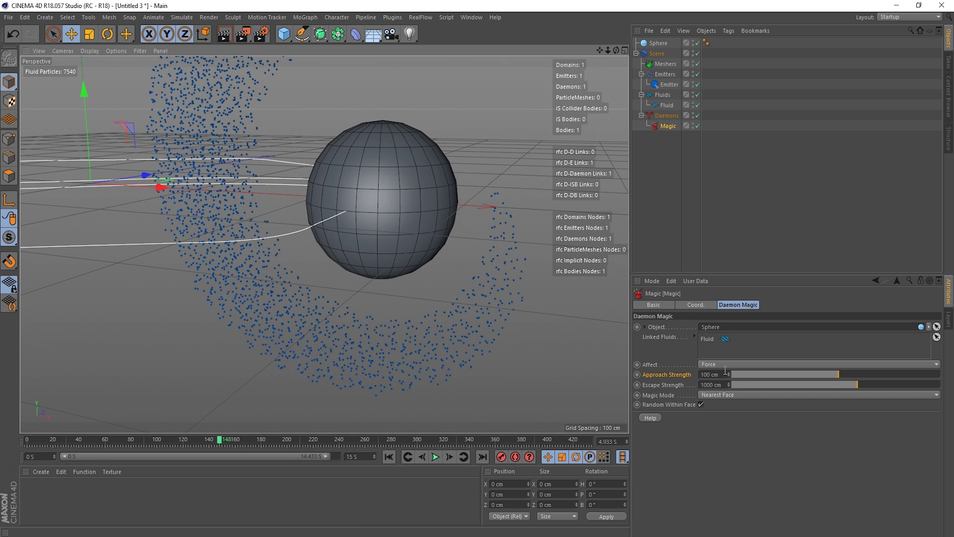
Set Approach Strength to 250 cm, then rewind and play
left_click(723, 375)
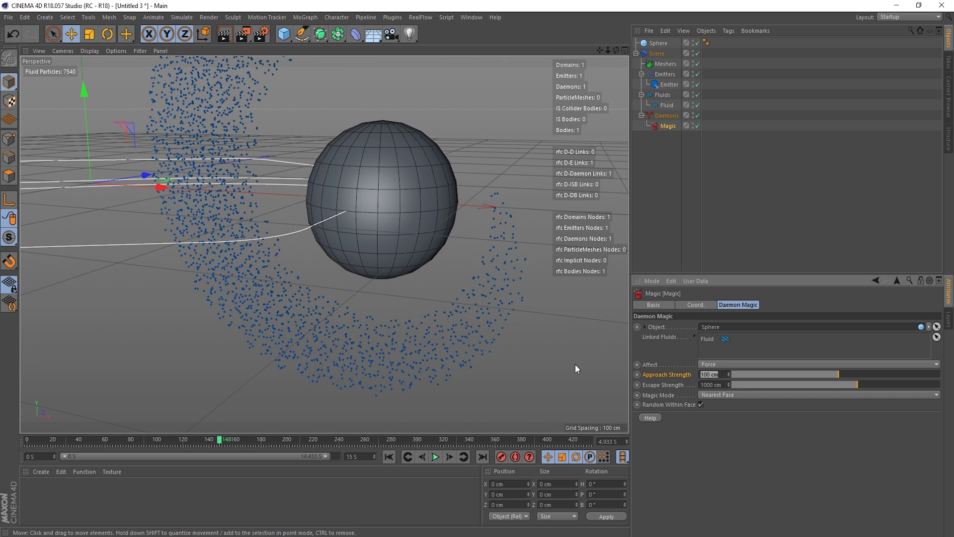
type("250")
key("Return")
left_click(405, 458)
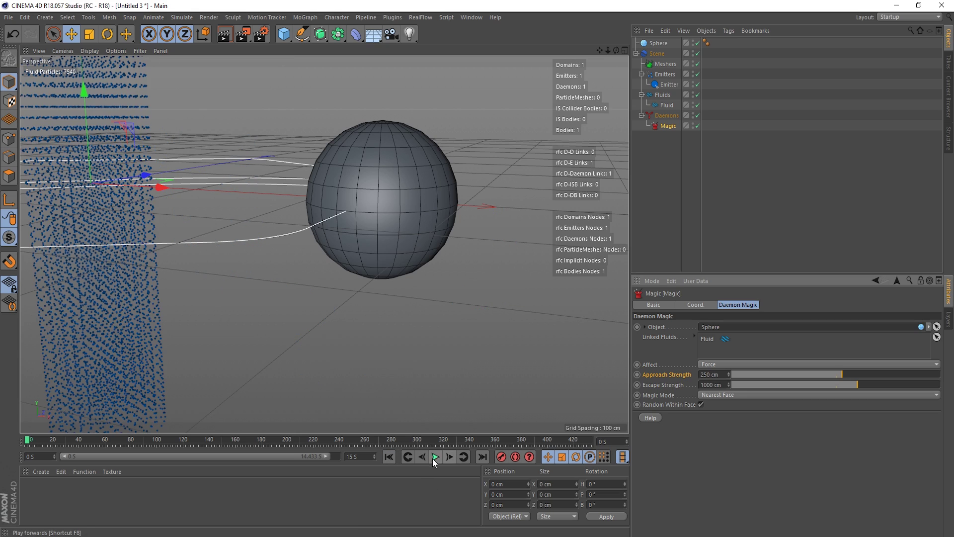
left_click(436, 457)
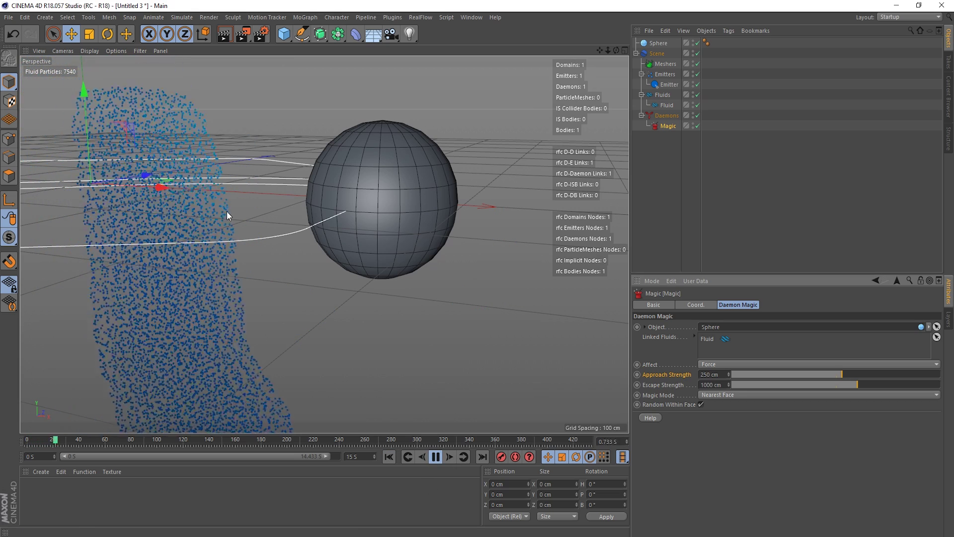
Orbit and zoom around the sphere to inspect the particle shell
left_click_drag(397, 254, 447, 233, "alt")
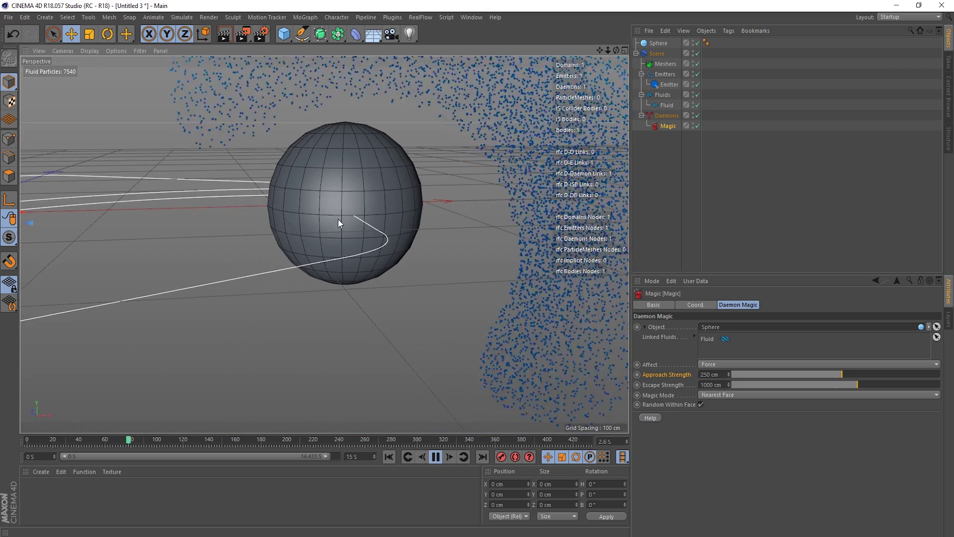
scroll(338, 199, "up", 3)
scroll(336, 208, "down", 4)
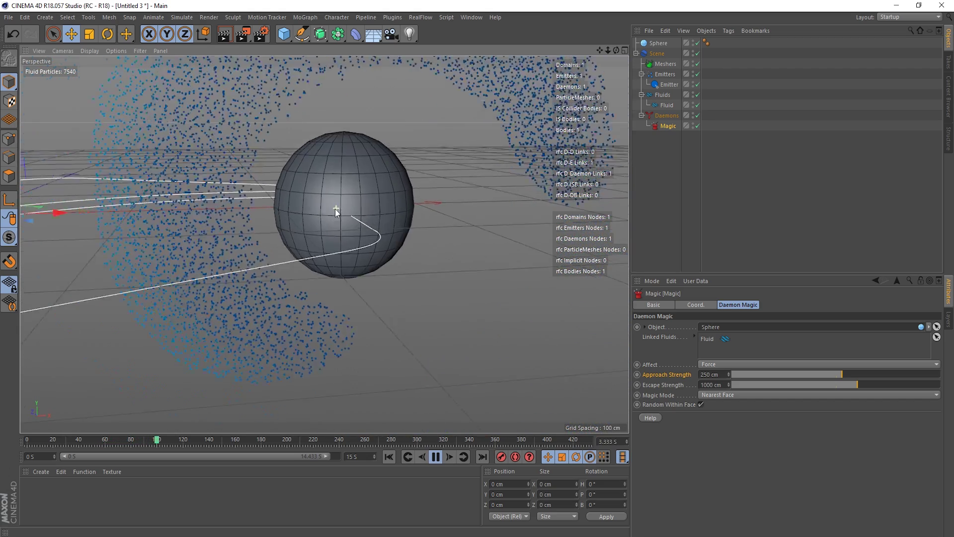
left_click_drag(350, 210, 321, 222, "alt")
right_click_drag(320, 222, 378, 256, "alt")
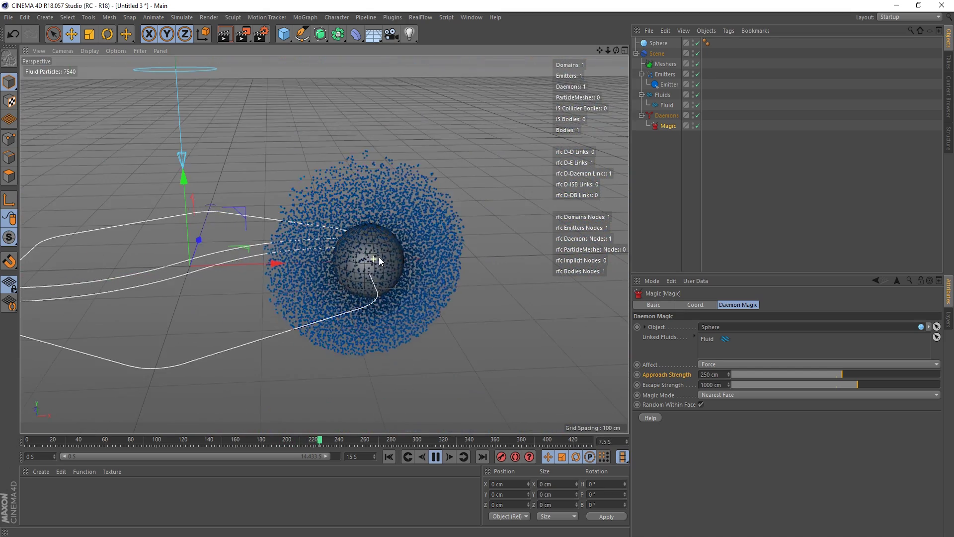
left_click_drag(379, 257, 406, 258, "alt")
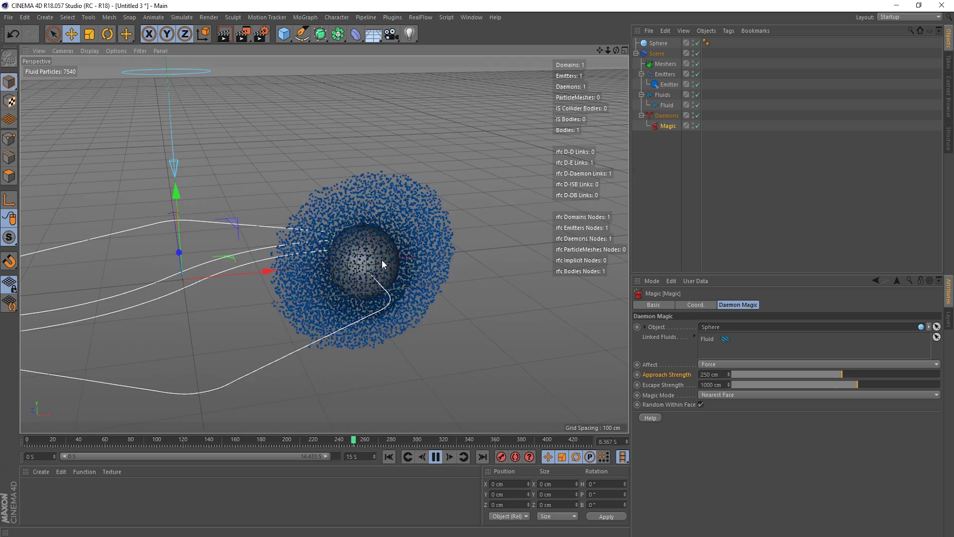
mouse_move(382, 259)
right_mouse_down("alt")
mouse_move(350, 300)
mouse_move(372, 249)
right_mouse_up("alt")
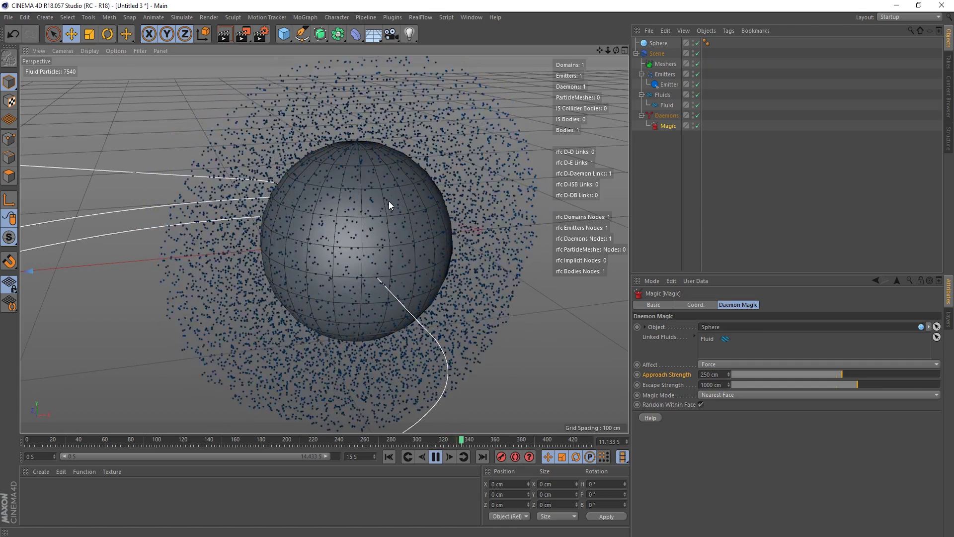
scroll(415, 225, "down", 5)
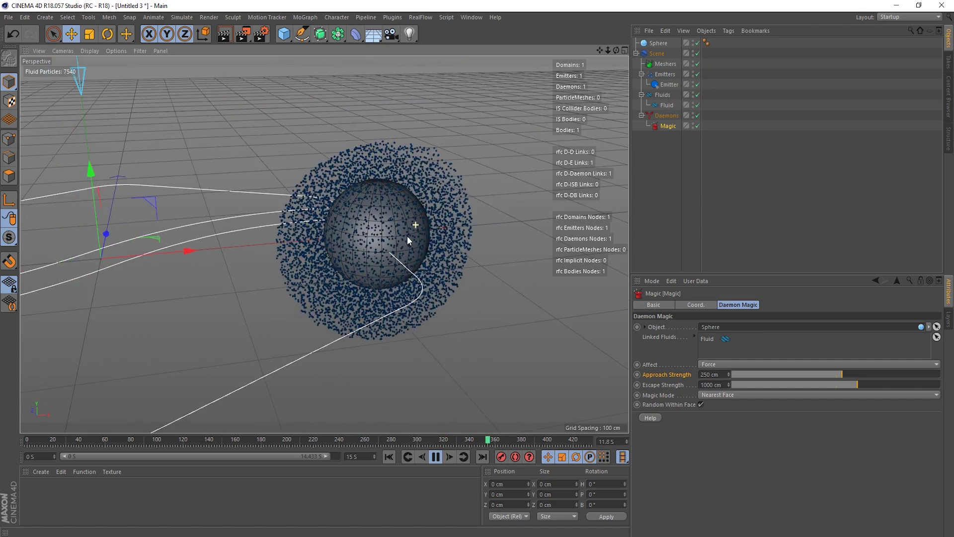
scroll(408, 236, "down", 2)
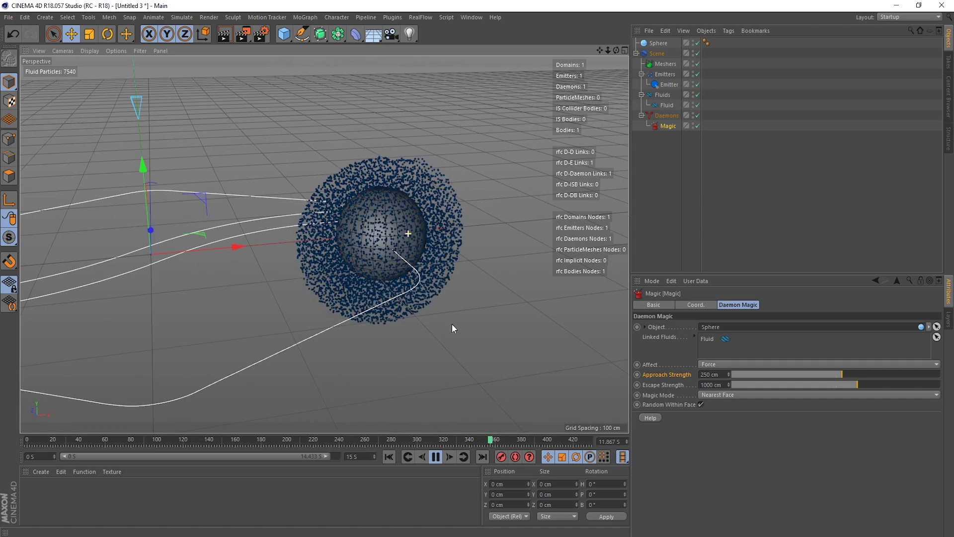
Switch Magic Mode back to Random Face and replay from frame 0, stopping at 11 s
left_click(436, 457)
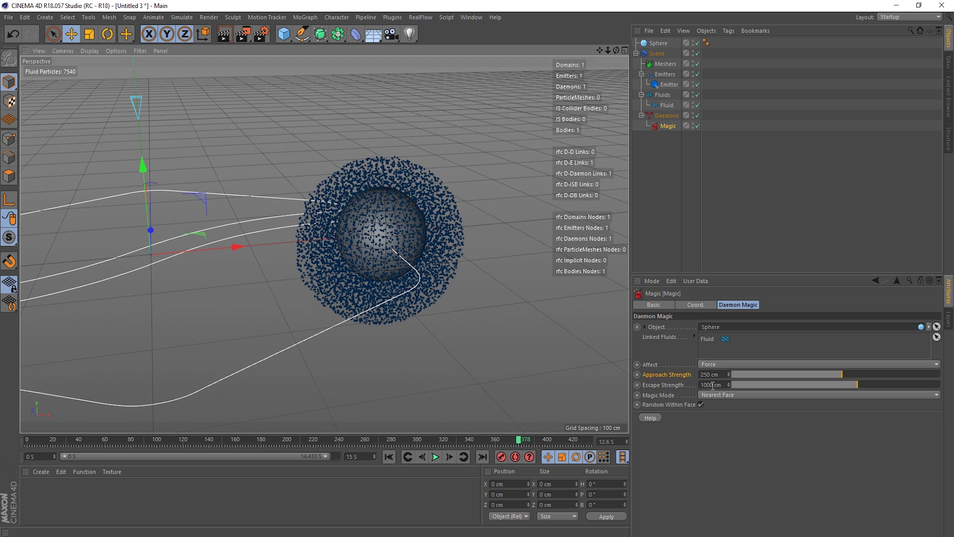
left_click(717, 394)
left_click(732, 413)
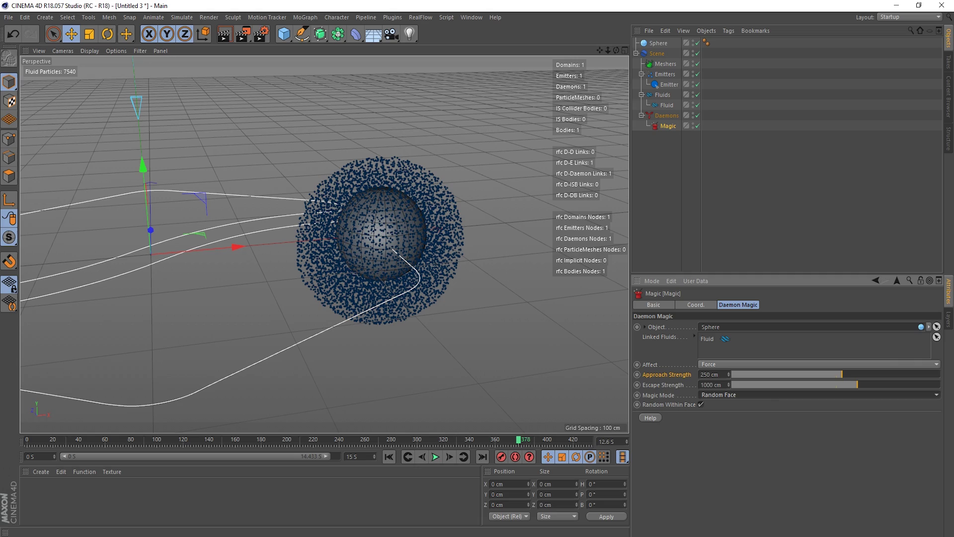
left_click(389, 457)
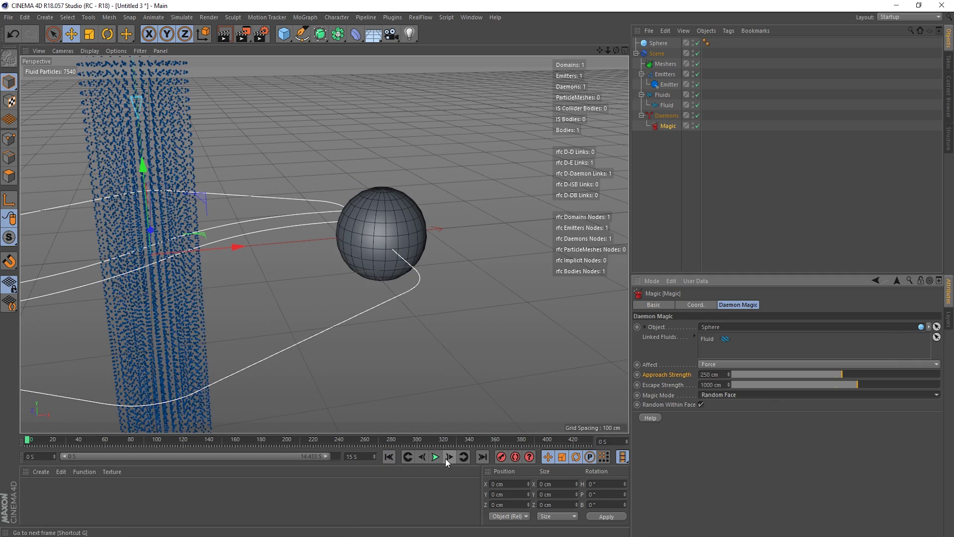
left_click(435, 457)
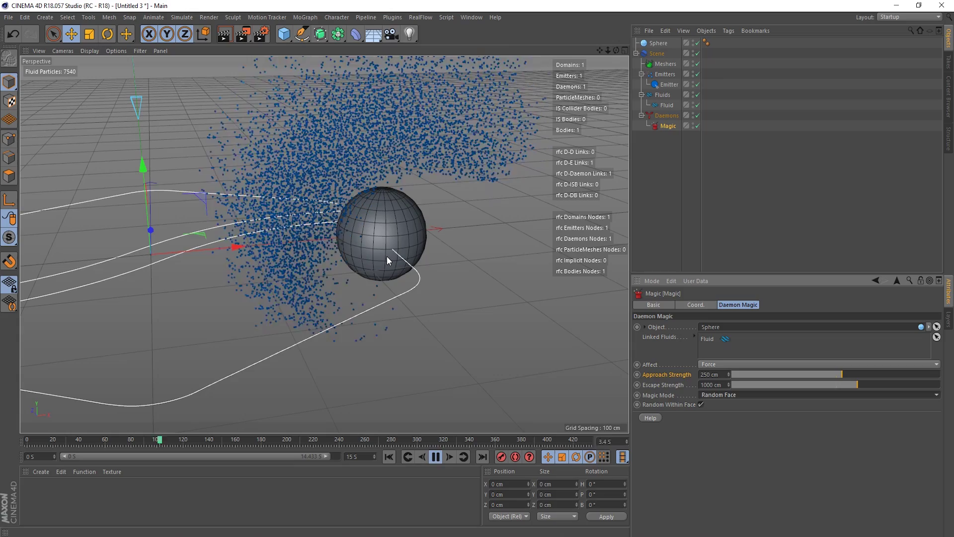
mouse_move(386, 267)
left_mouse_down("alt")
mouse_move(374, 257)
mouse_move(381, 265)
left_mouse_up("alt")
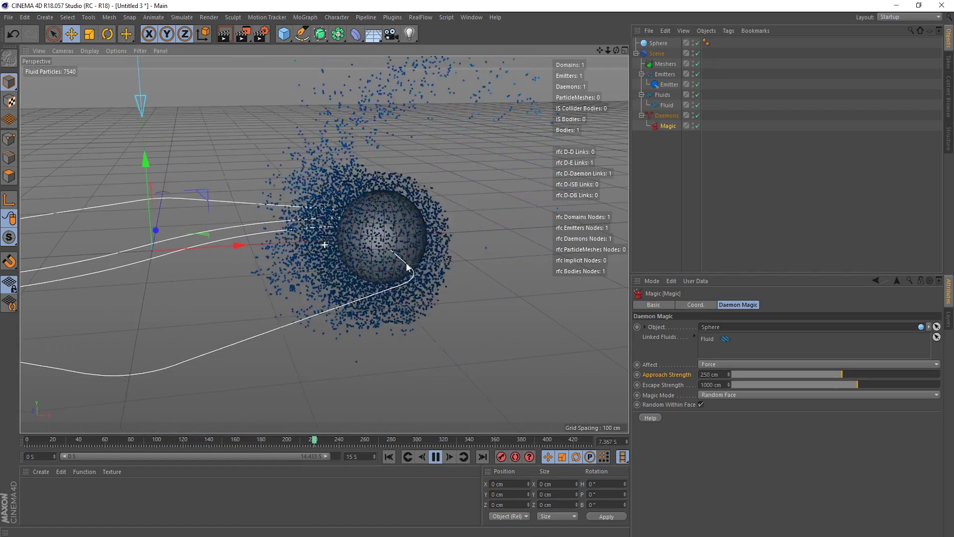
left_click_drag(408, 269, 402, 271, "alt")
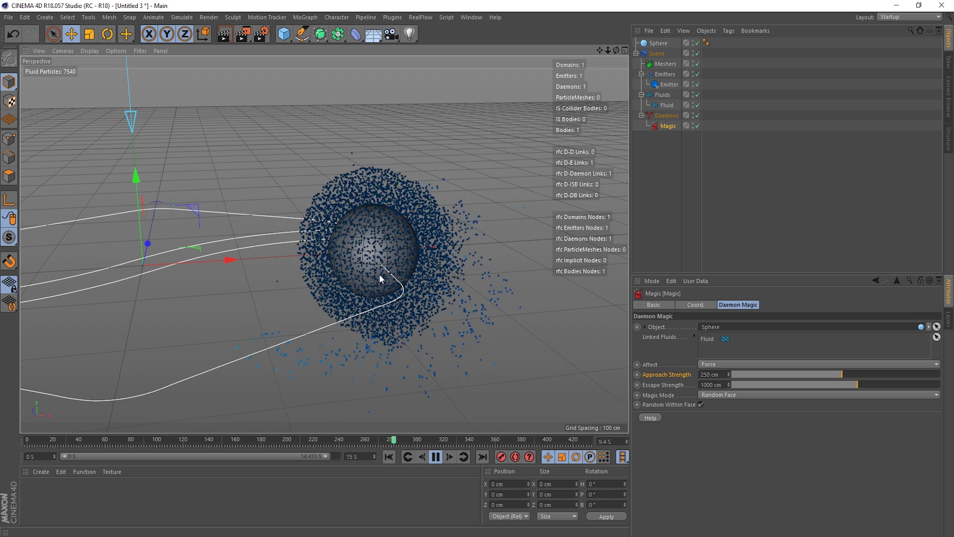
key("F8")
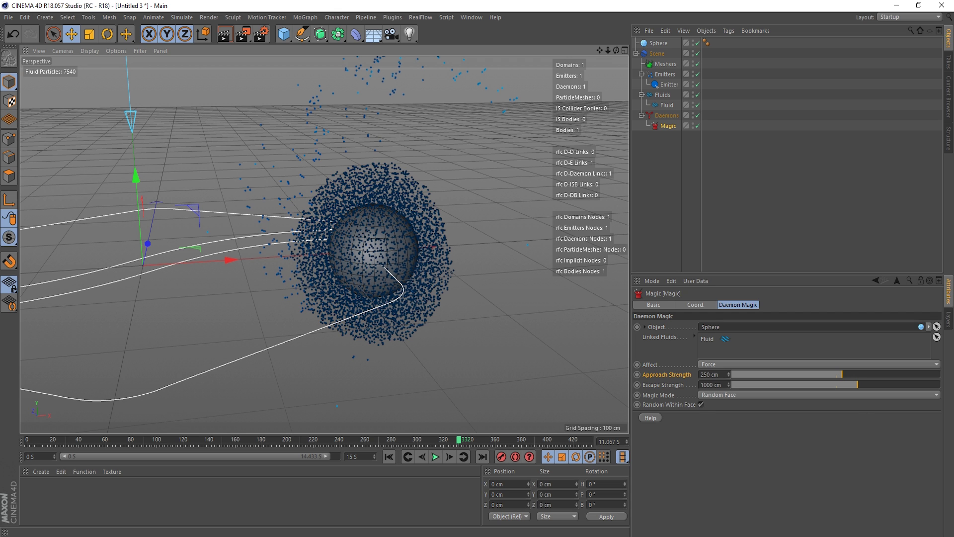
Turn off Random Within Face, switch Magic Mode to Nearest Face, and replay the fluid
left_click(701, 404)
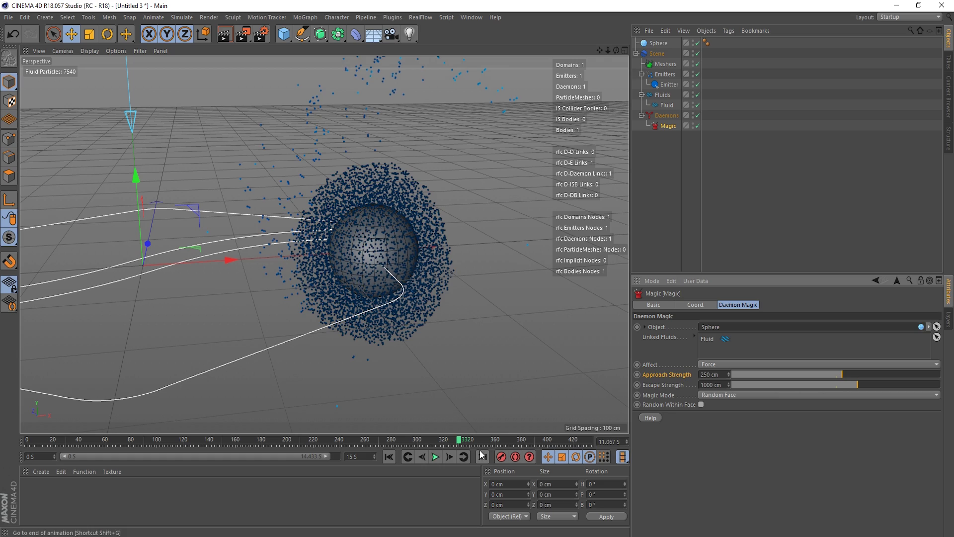
left_click(435, 458)
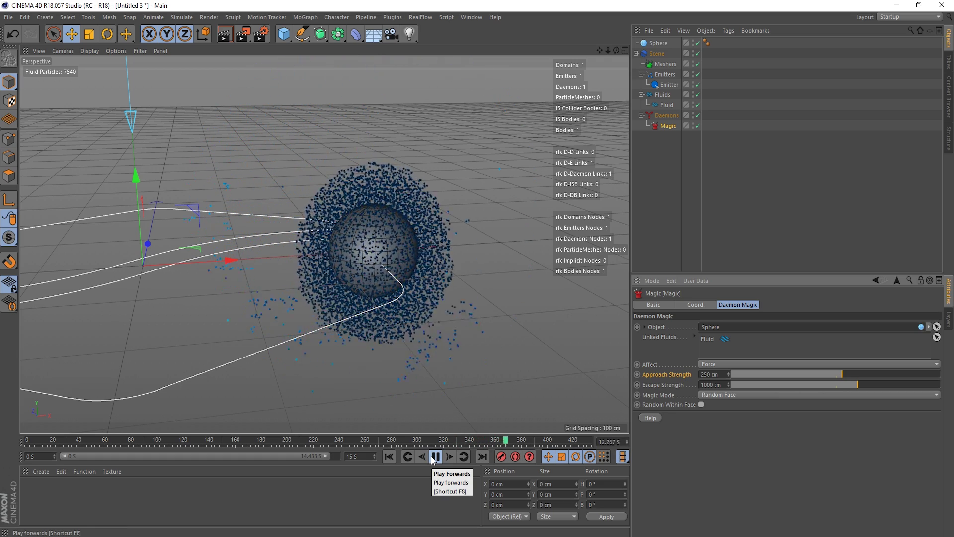
left_click(726, 395)
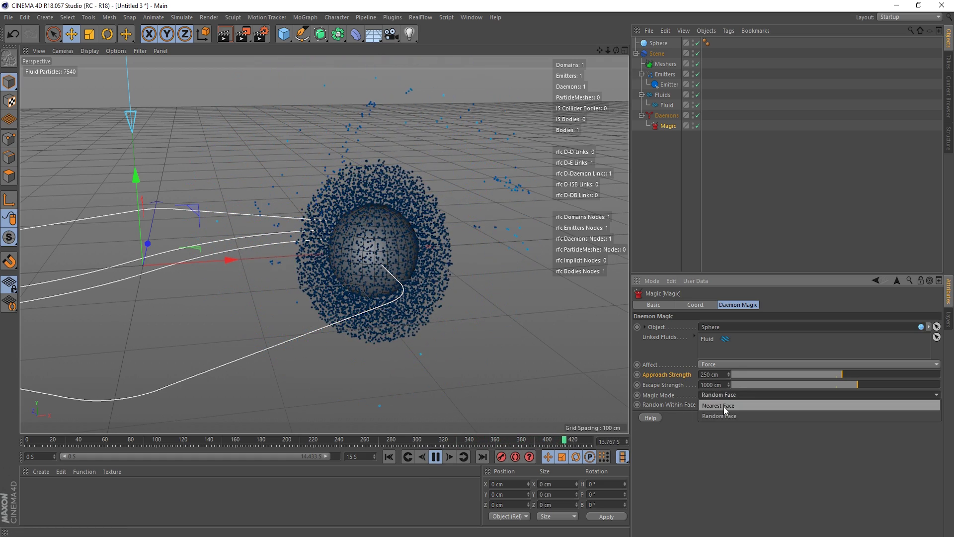
left_click(724, 406)
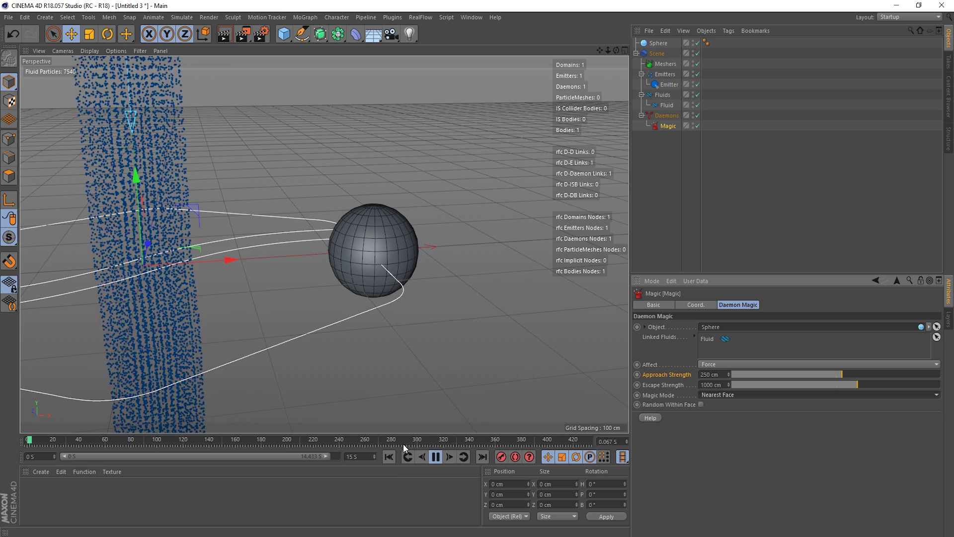
left_click(390, 457)
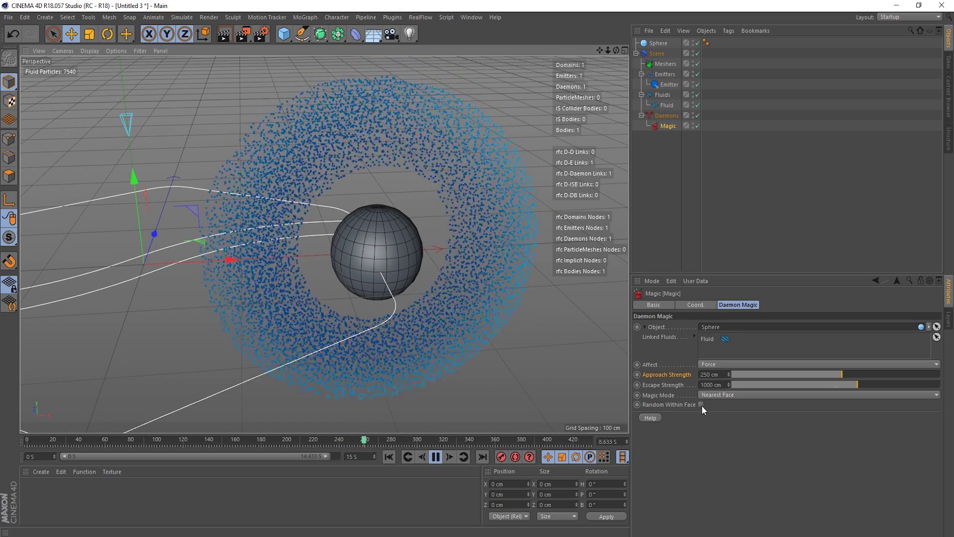
Stop playback and rewind the simulation to frame 0
left_click(436, 457)
left_click(389, 456)
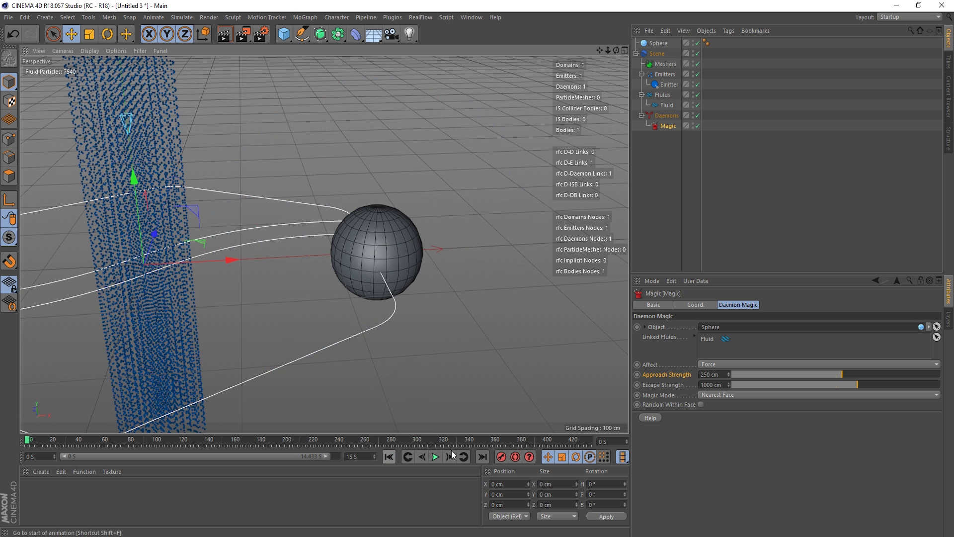
left_click(748, 396)
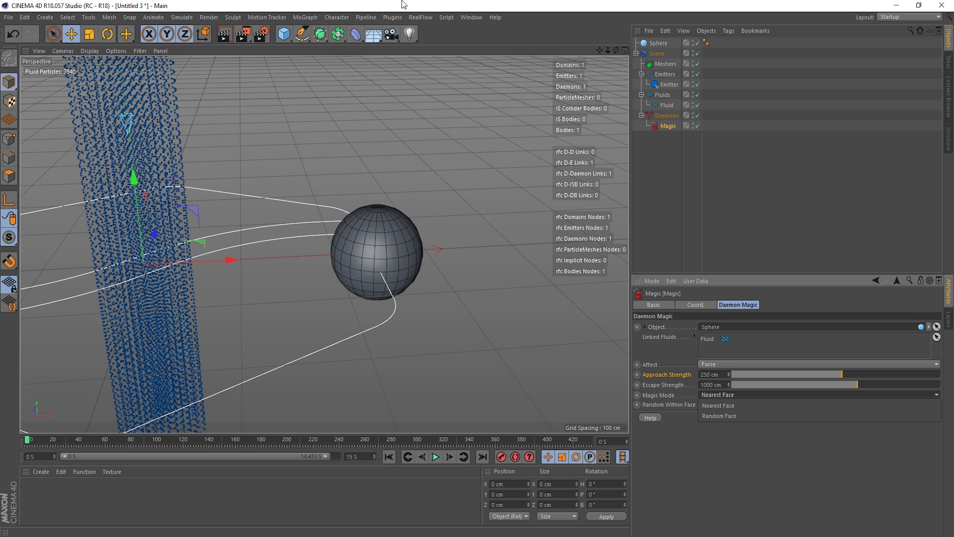
Set the emitter's Volume to 0 cm and pitch it to 90°
scroll(569, 335, "down", 10)
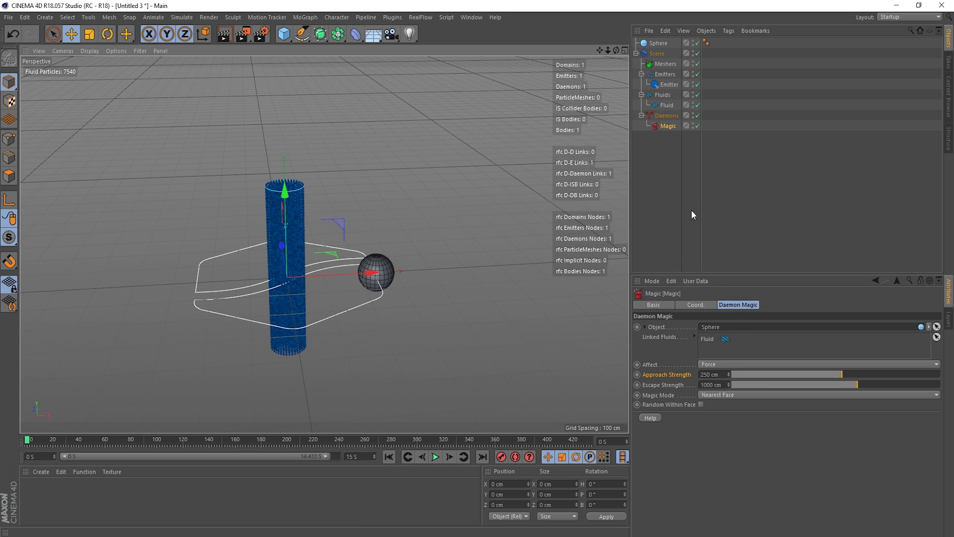
left_click(669, 84)
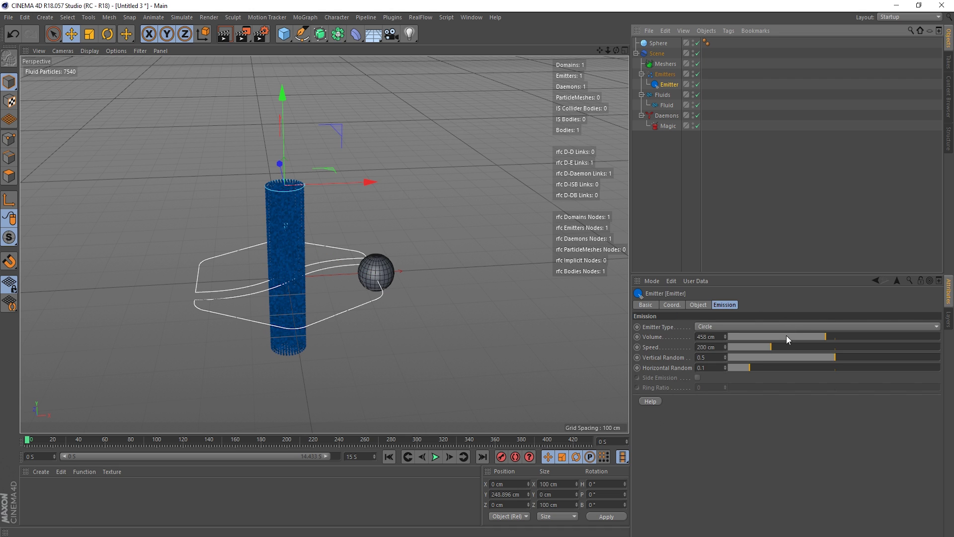
left_click_drag(787, 336, 553, 339)
left_click_drag(194, 208, 627, 251, "alt")
left_click(672, 305)
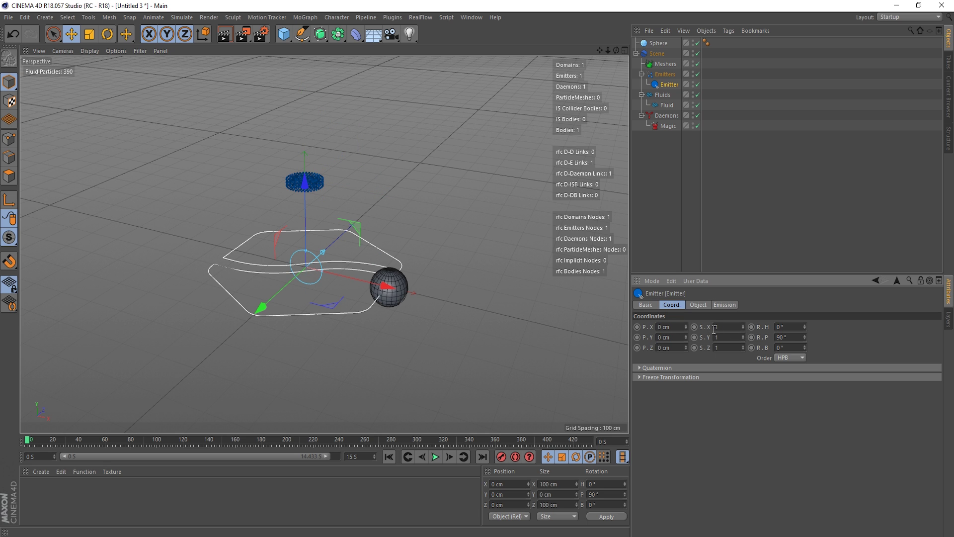
left_click_drag(393, 312, 296, 258, "alt")
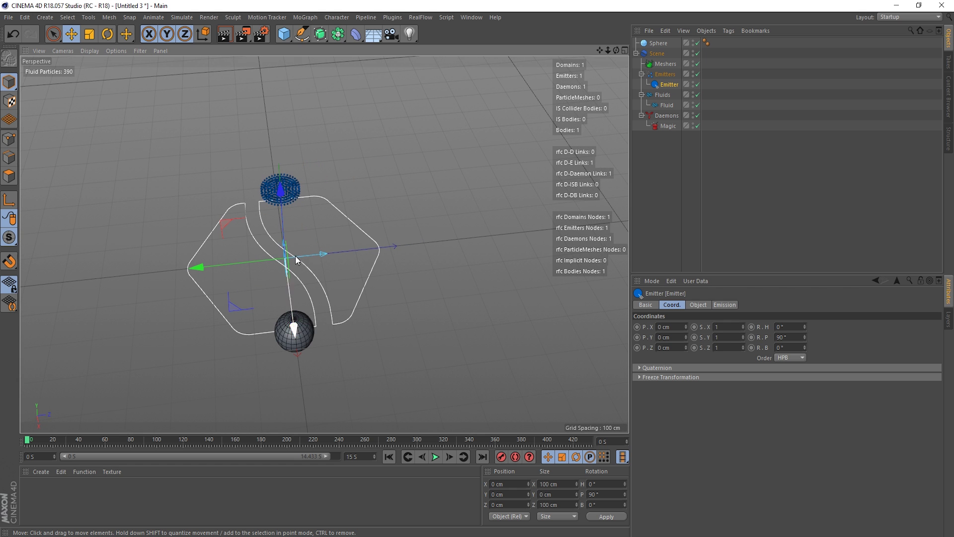
Move the sphere to about X 198 cm and Z 506.5 cm
left_click(666, 44)
left_click_drag(385, 330, 529, 279)
left_click_drag(373, 256, 318, 278, "alt")
left_click_drag(334, 309, 330, 336, "alt")
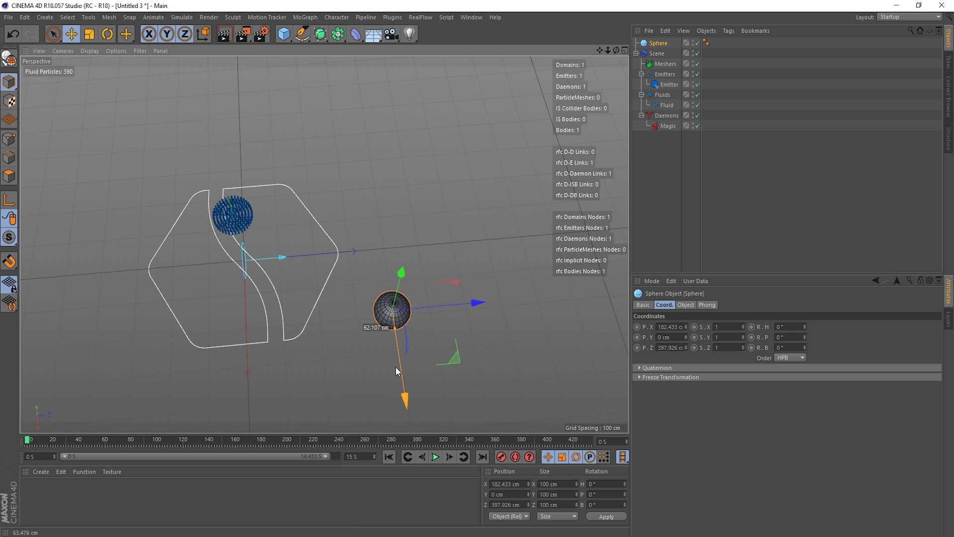
left_click_drag(397, 368, 397, 370)
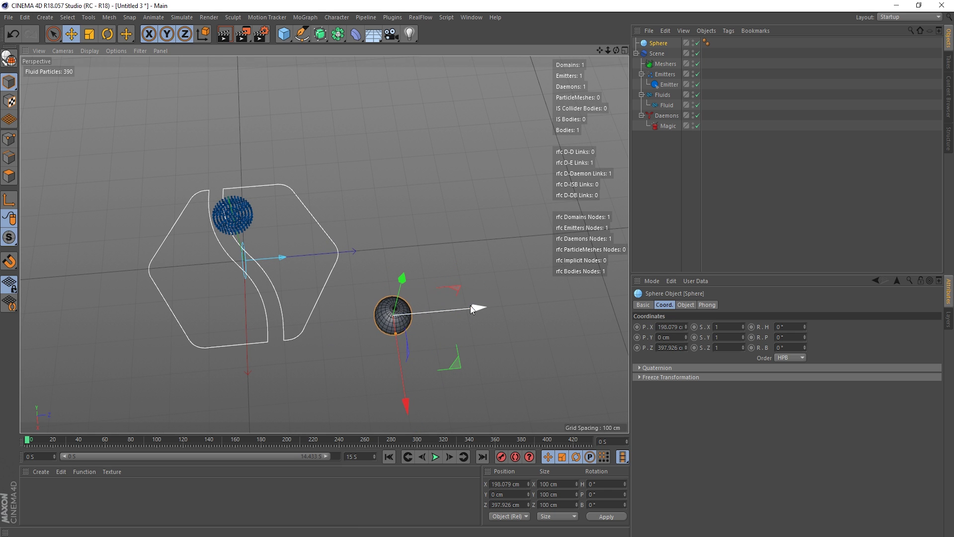
left_click_drag(470, 309, 509, 302)
left_click_drag(332, 279, 346, 255, "alt")
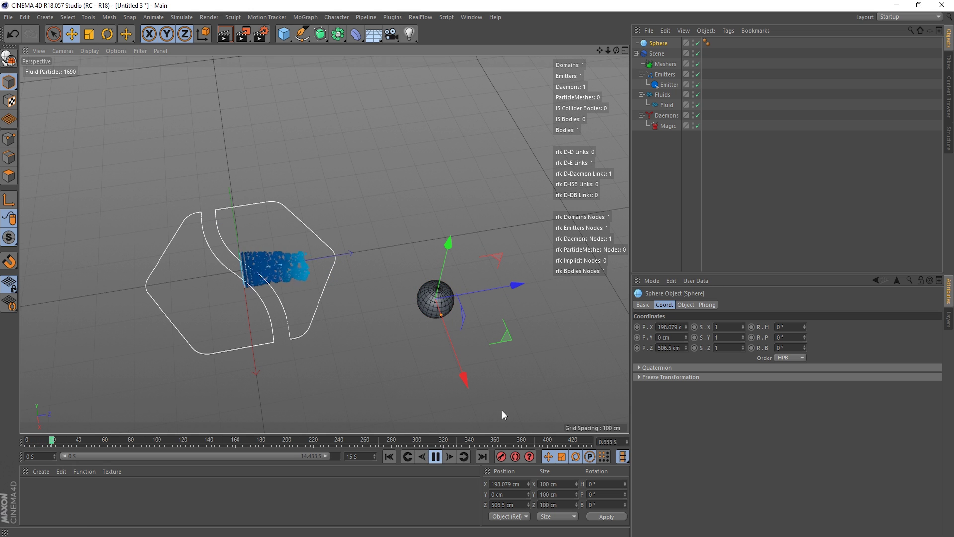
Compare the Magic daemon's Random Face and Nearest Face modes, ending on Random Face
left_click(667, 127)
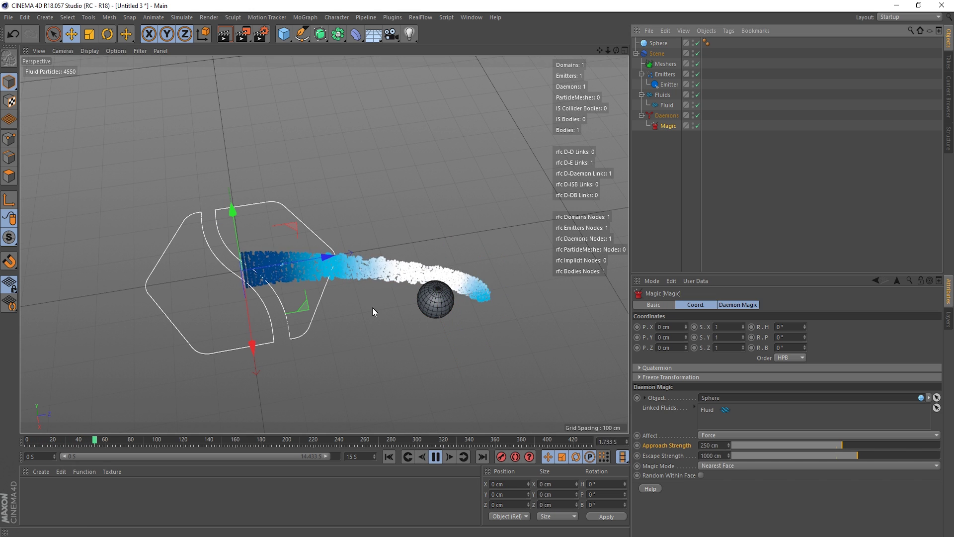
middle_click_drag(390, 291, 384, 228, "alt")
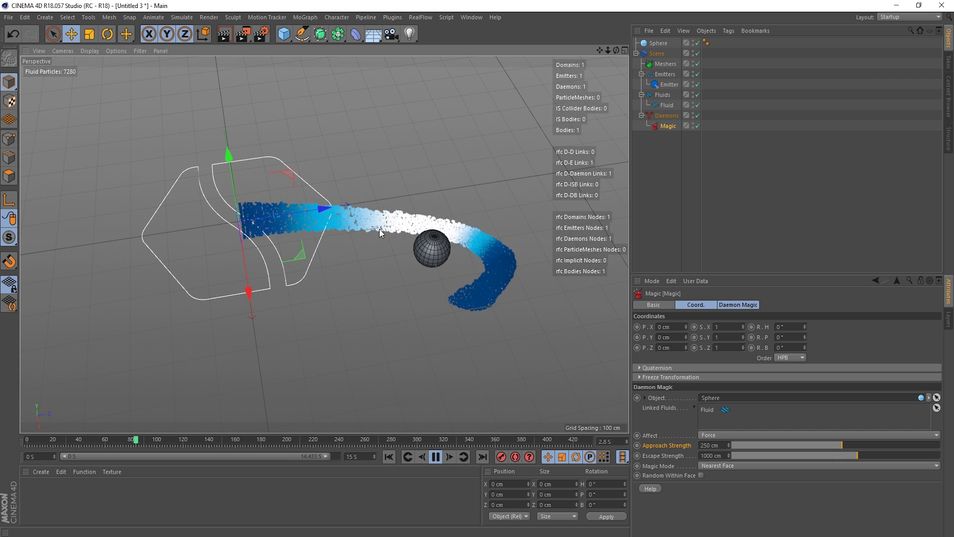
left_click_drag(480, 264, 484, 261, "alt")
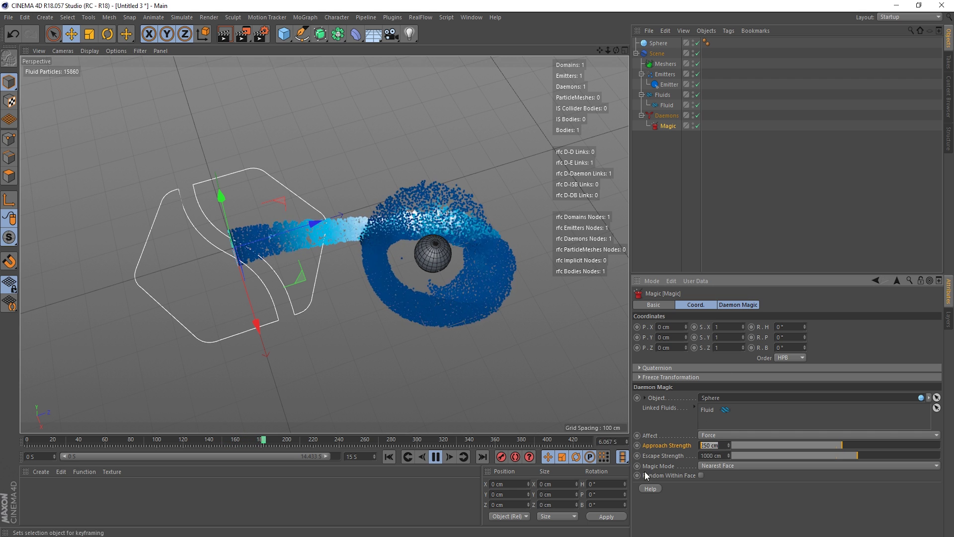
left_click(711, 465)
left_click(724, 486)
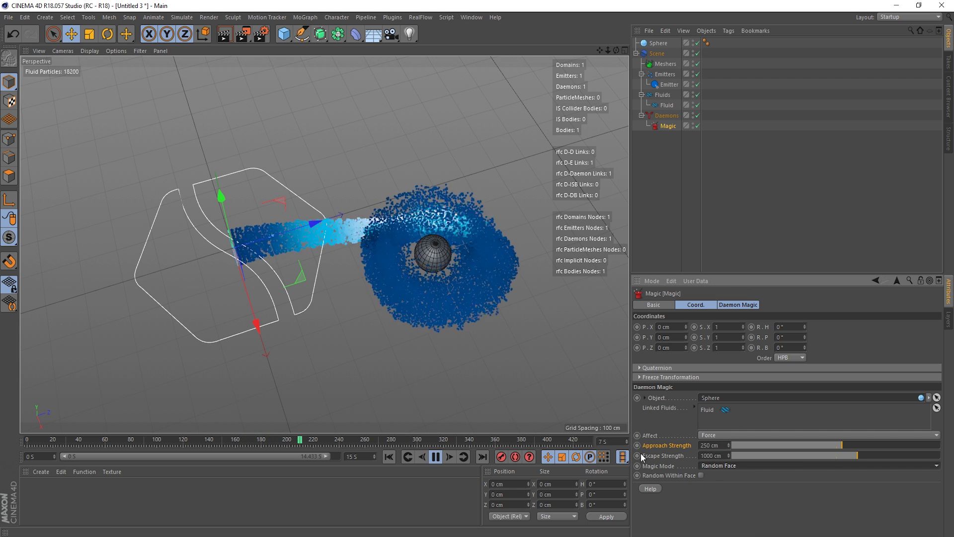
left_click_drag(443, 249, 468, 237, "alt")
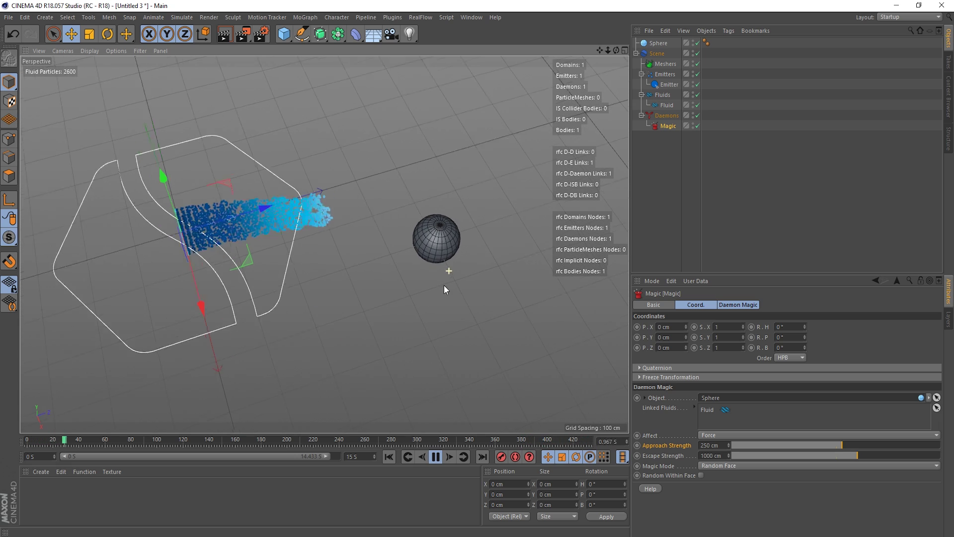
left_click(718, 466)
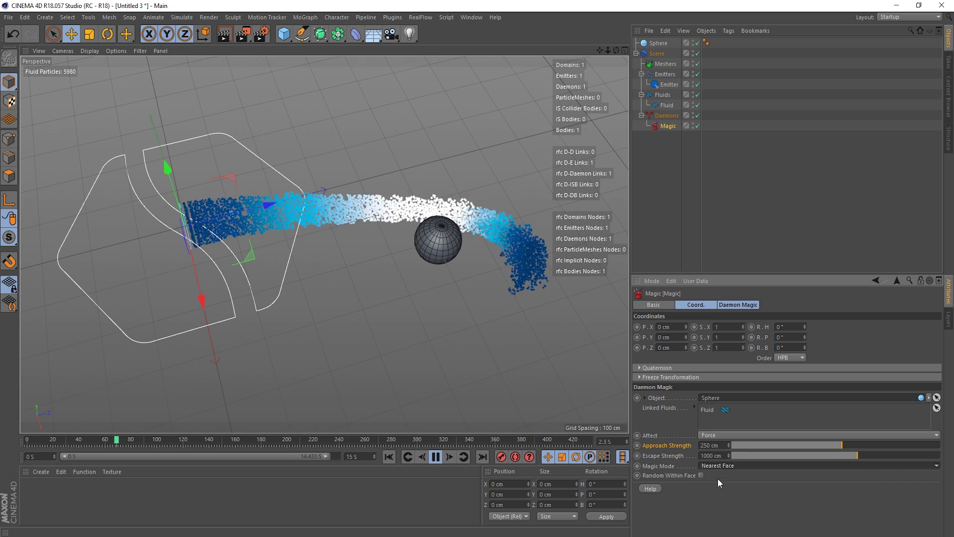
left_click(718, 476)
left_click(732, 466)
left_click(723, 482)
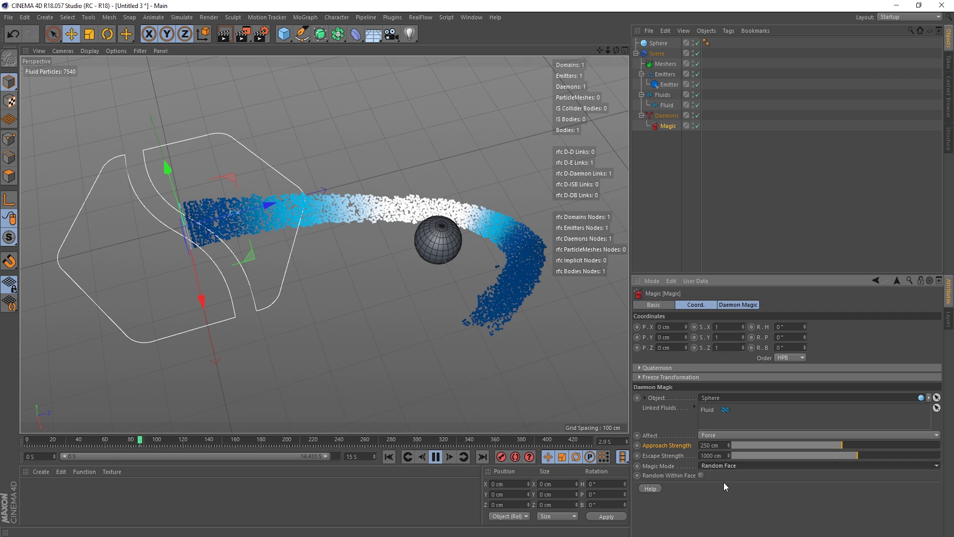
Pause, replay from frame 0, then stop and rewind the simulation to frame 0
left_click(435, 458)
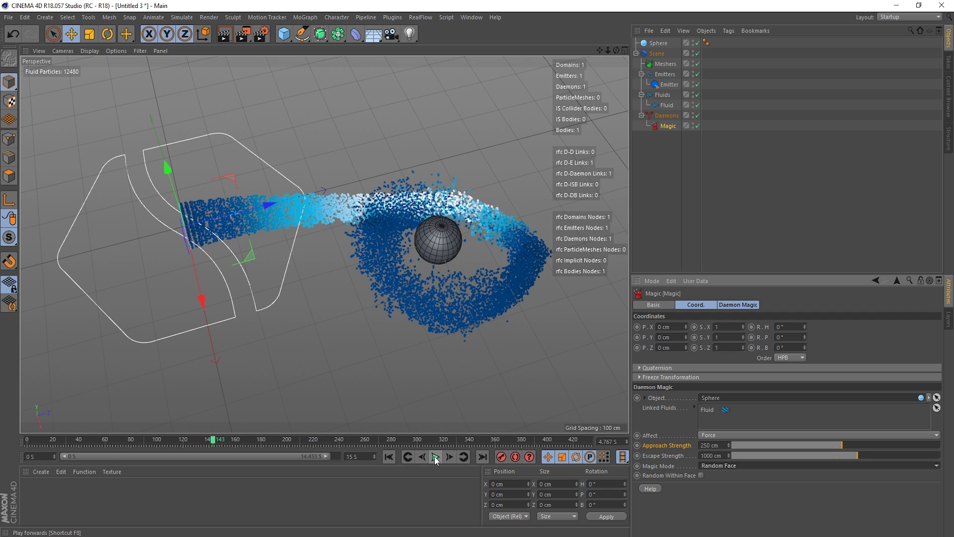
left_click_drag(415, 387, 437, 285, "alt")
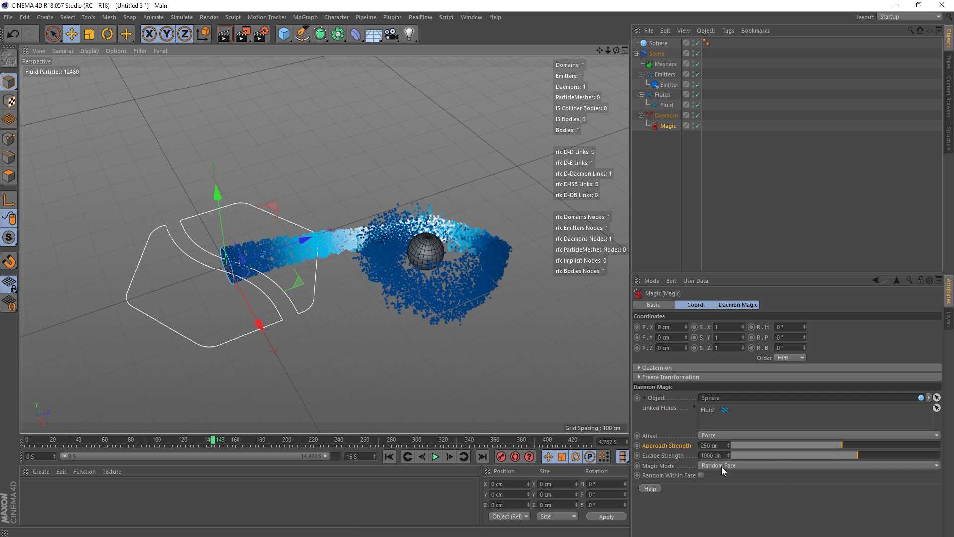
left_click(388, 463)
left_click(436, 459)
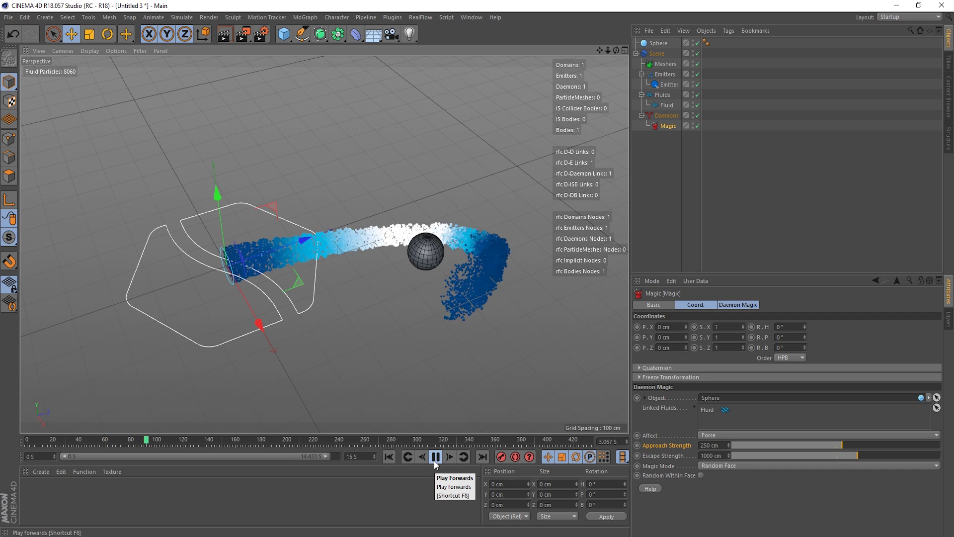
left_click(436, 458)
left_click(389, 457)
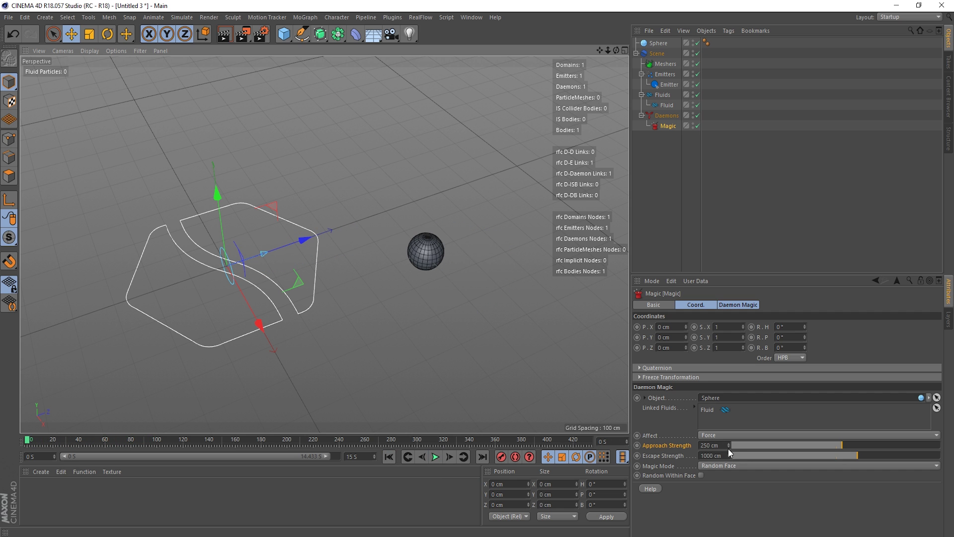
Set Magic's Approach Strength to 100 cm and Escape Strength to 300 cm, then replay
left_click_drag(728, 447, 729, 446)
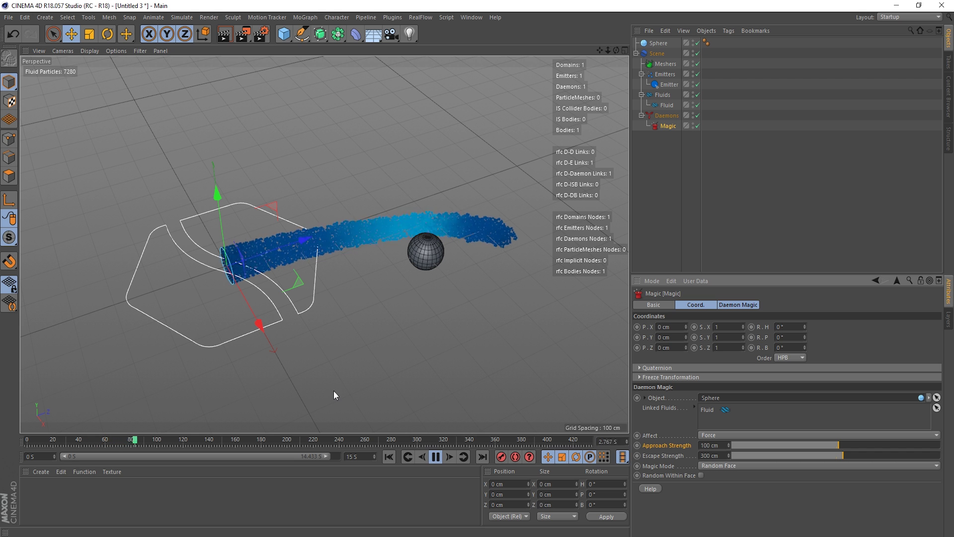
left_click_drag(386, 302, 354, 335, "alt")
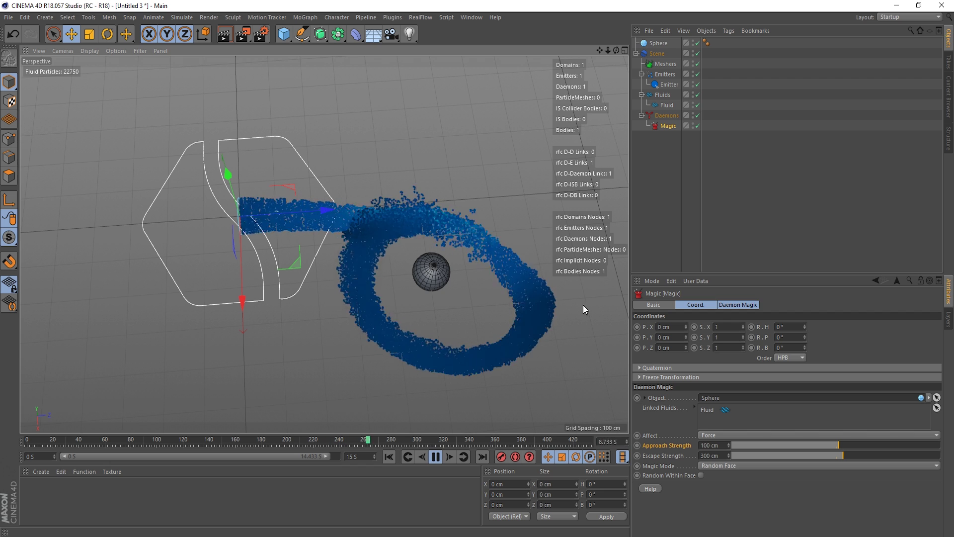
left_click(667, 84)
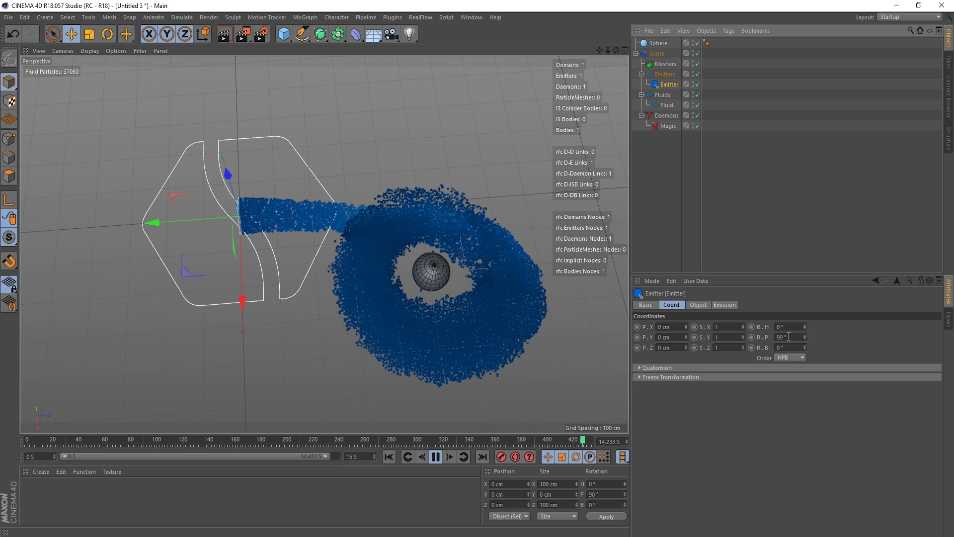
Bank the emitter to about 35.1° with the Rotate tool
left_click(107, 34)
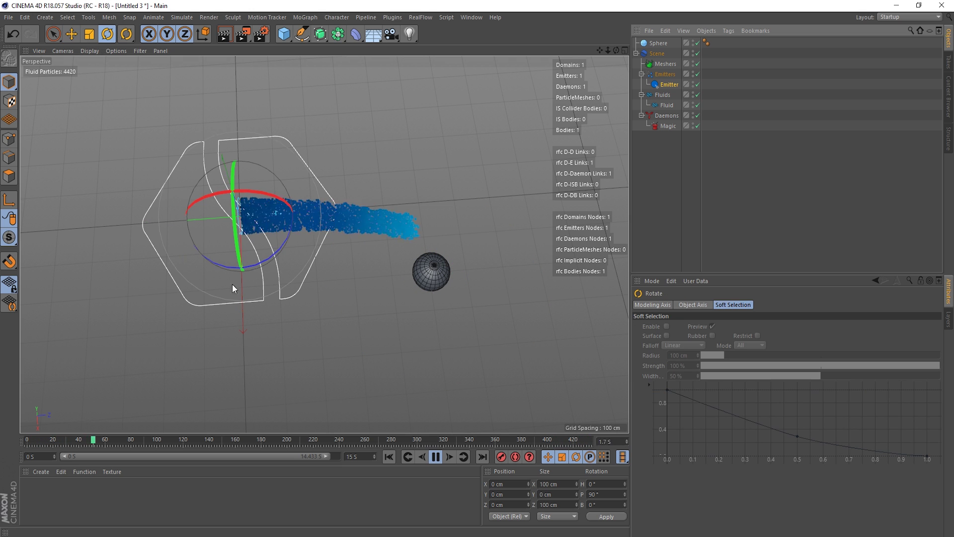
left_click_drag(232, 285, 211, 210, "alt")
left_click_drag(247, 269, 379, 268)
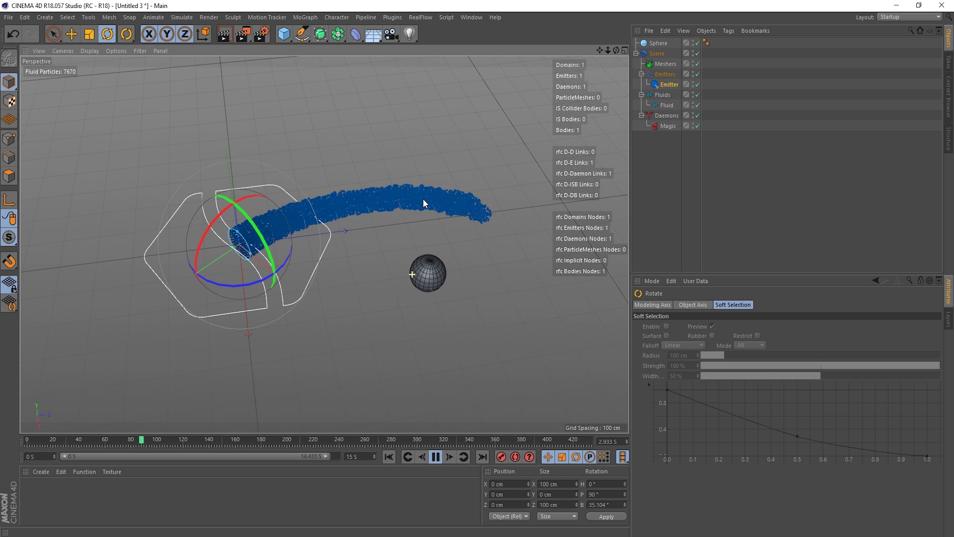
Disable the emitter, stop playback, and rewind to the start
left_click(697, 85)
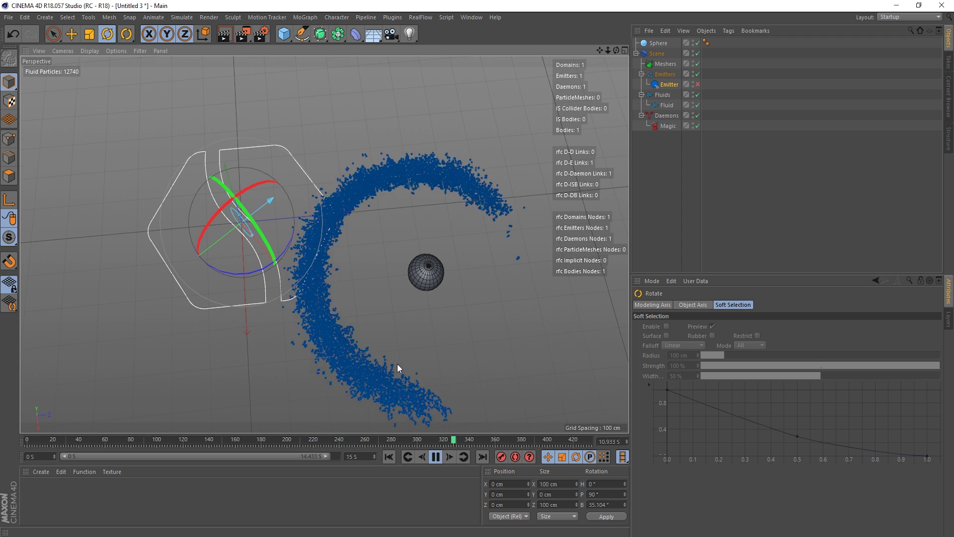
left_click(435, 456)
left_click(389, 456)
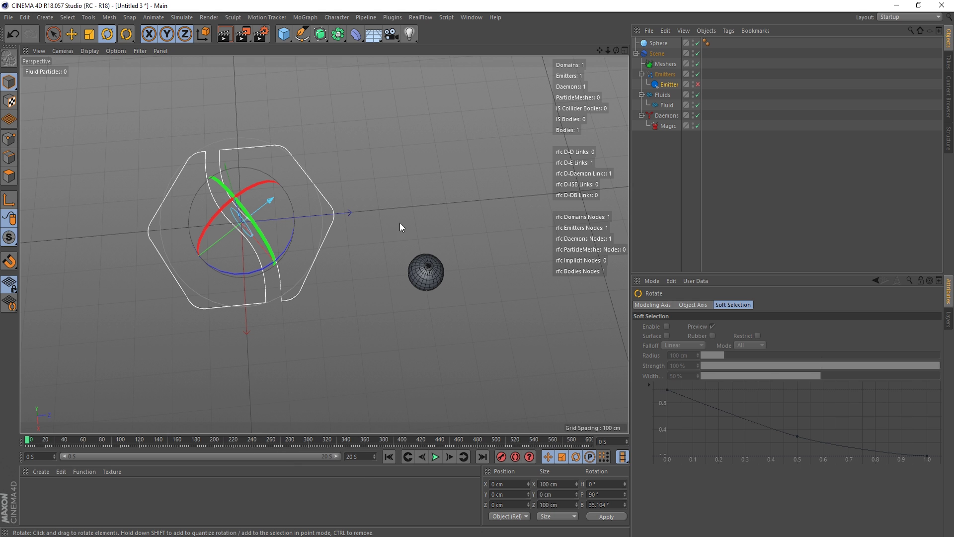
Add a RealFlow k Age daemon with particle Life 10 and rewind to the start
left_click_drag(402, 227, 440, 245, "alt")
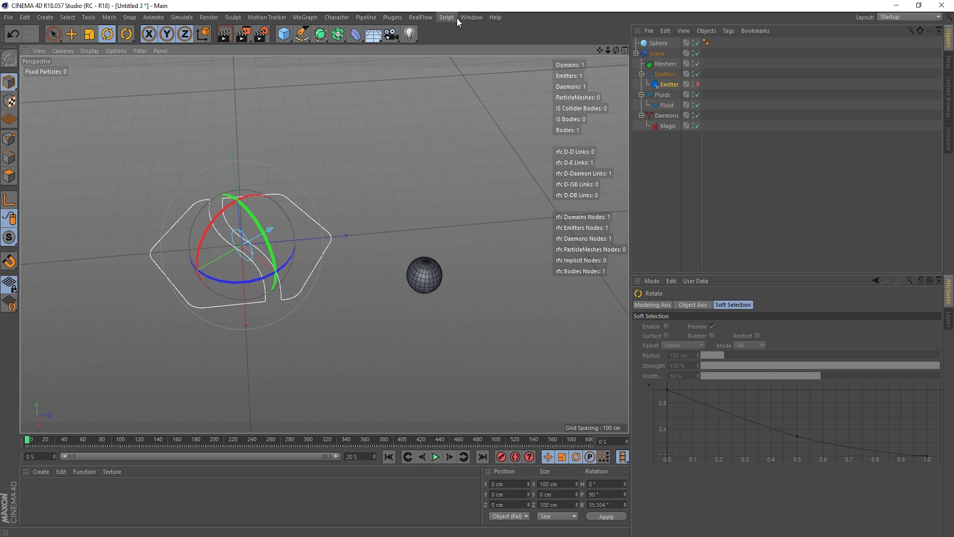
left_click(421, 18)
mouse_move(437, 52)
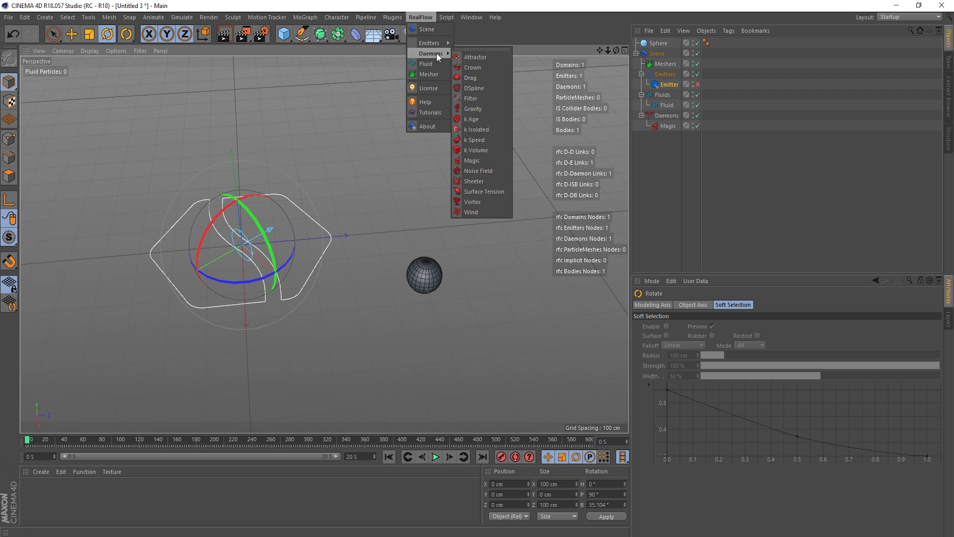
left_click(475, 119)
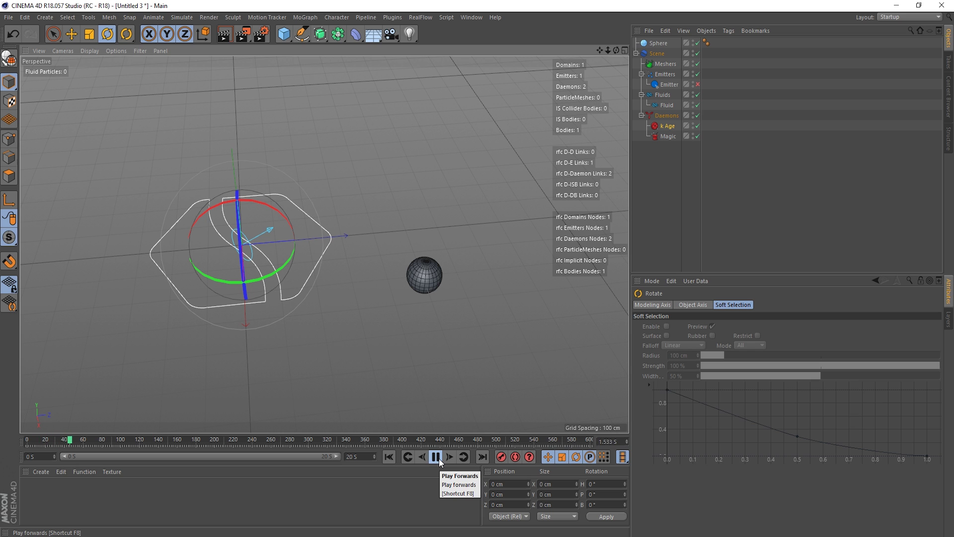
left_click(668, 127)
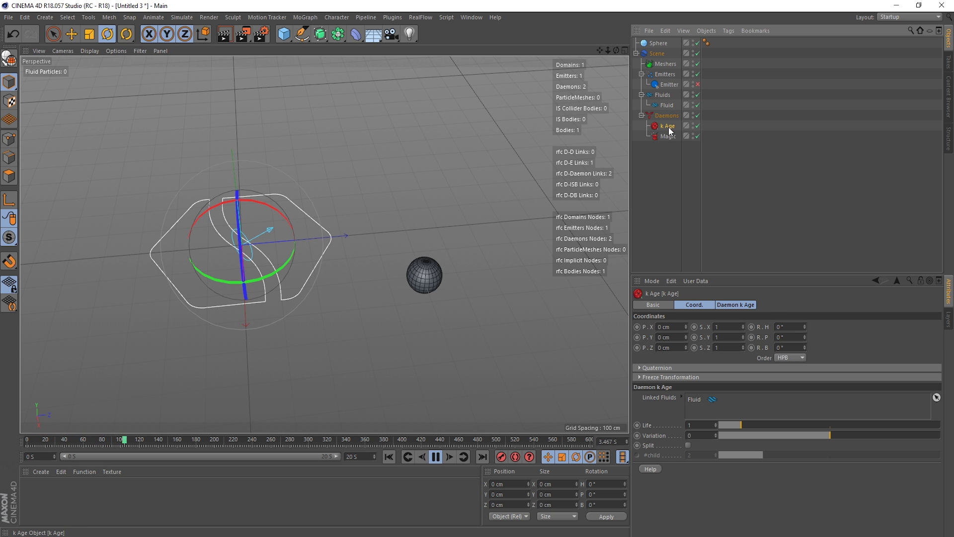
left_click(699, 425)
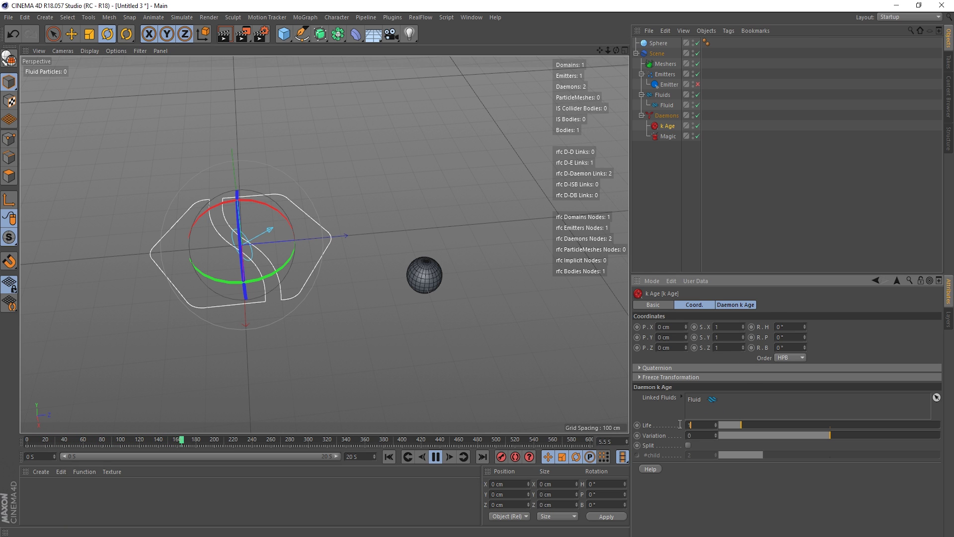
key("Return")
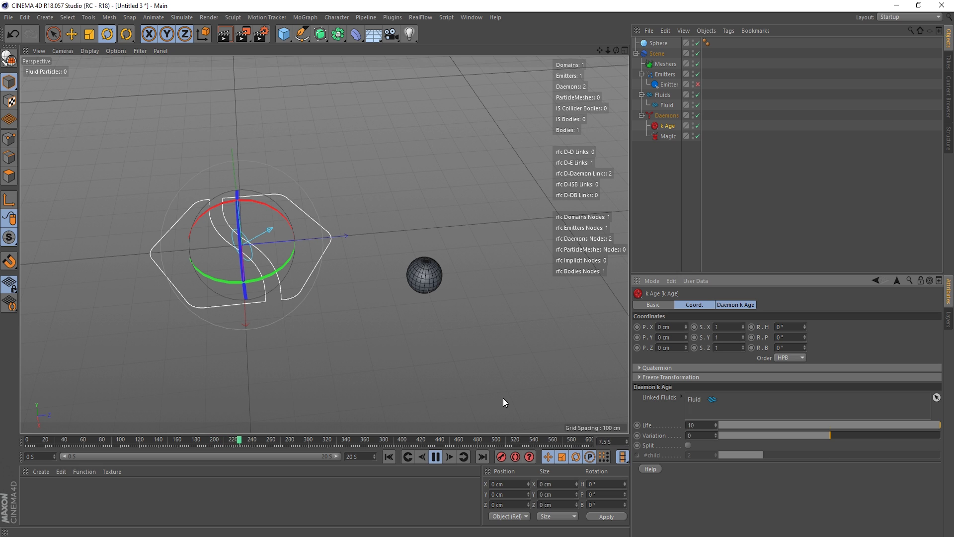
left_click(389, 457)
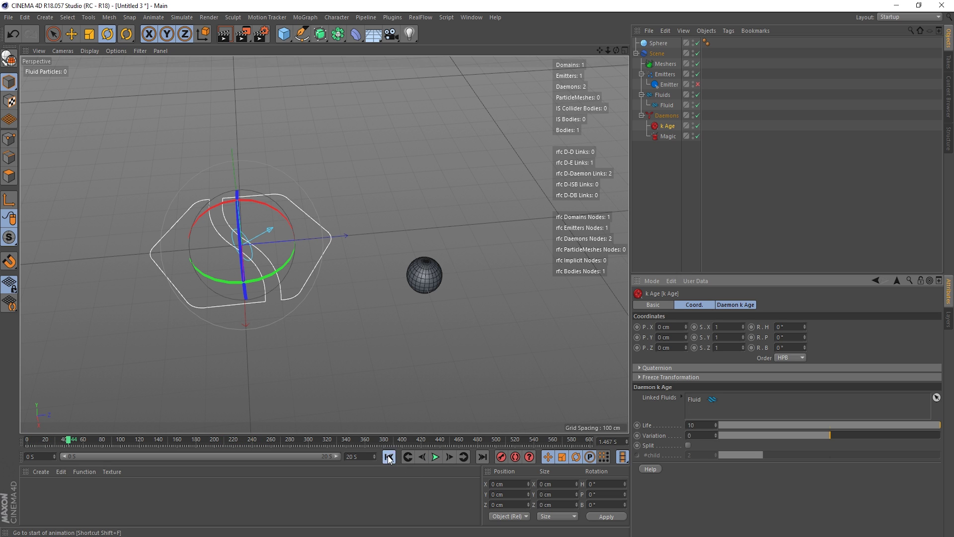
Enable the emitter and replay, orbiting to inspect the 26000-particle ring around the sphere
left_click(697, 84)
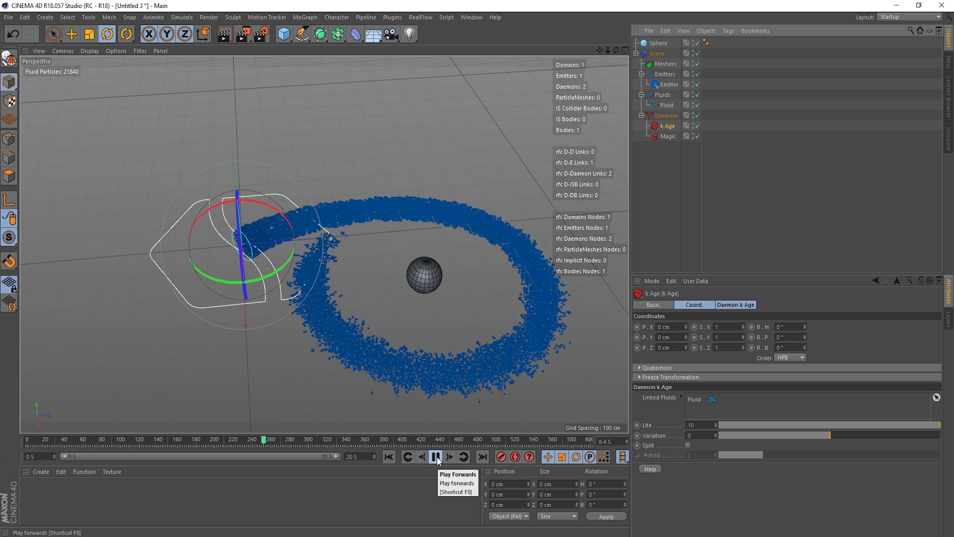
left_click(435, 458)
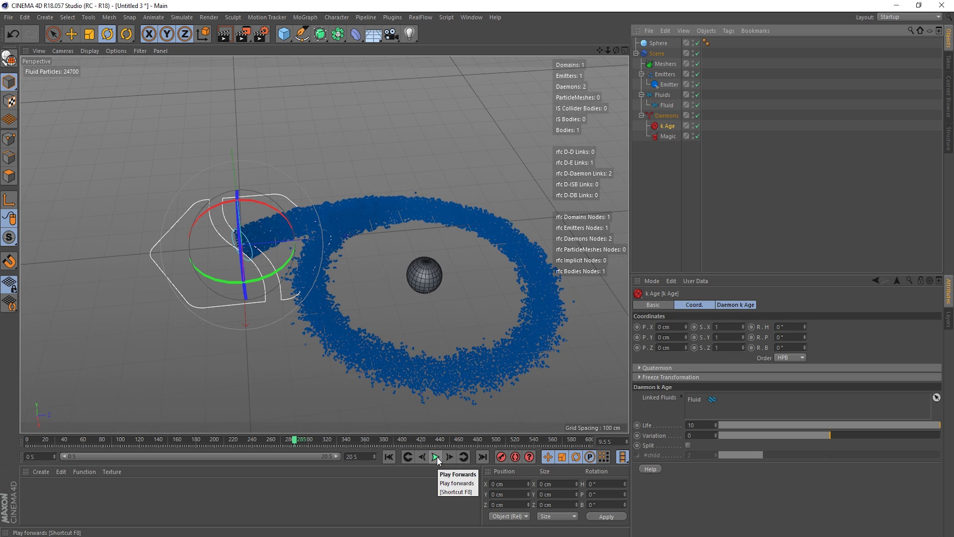
left_click(436, 457)
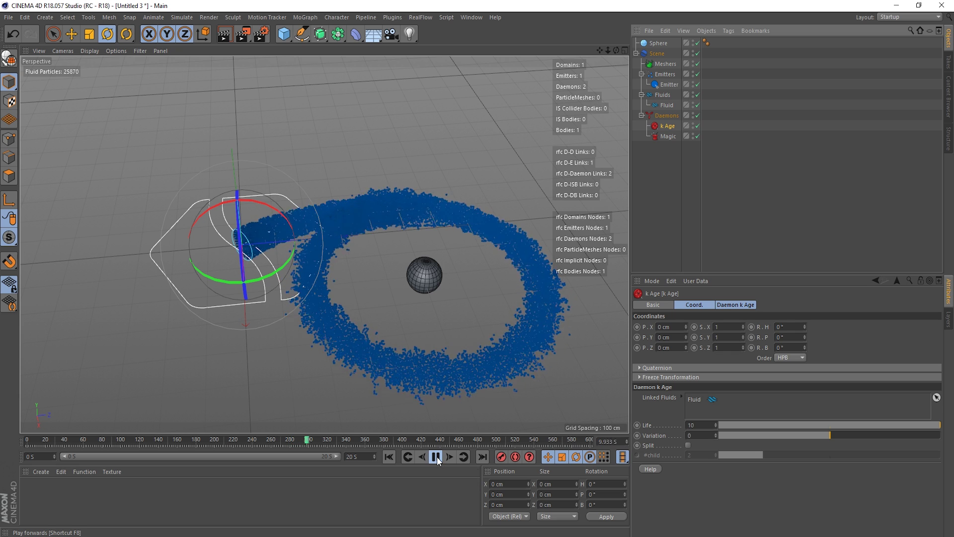
left_click_drag(419, 294, 392, 277, "alt")
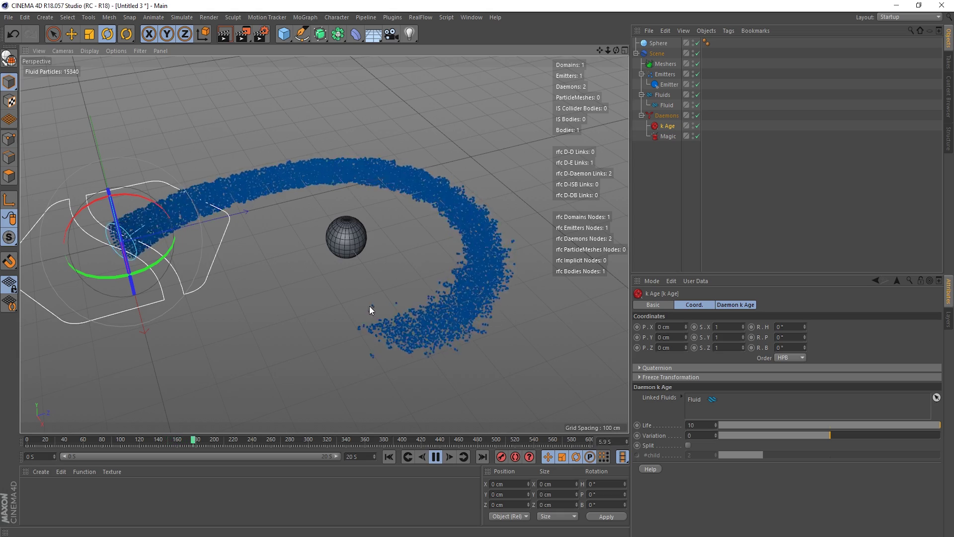
left_click_drag(369, 306, 396, 279, "alt")
scroll(362, 251, "up", 3)
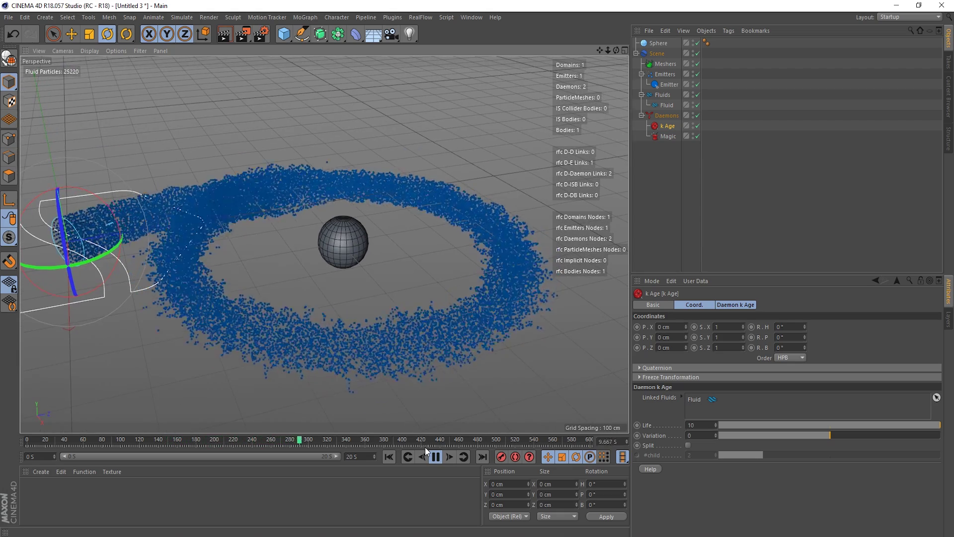
left_click_drag(274, 265, 345, 210, "alt")
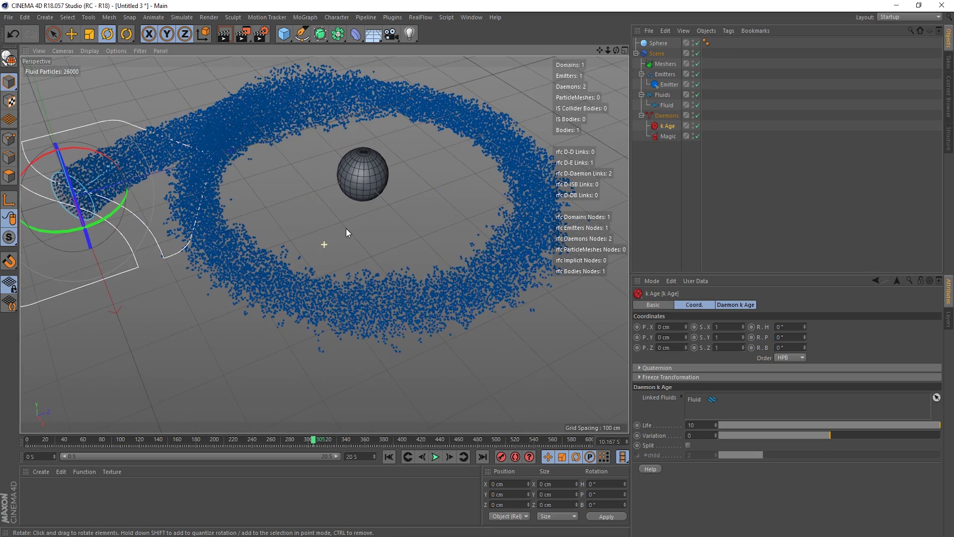
left_click_drag(87, 193, 160, 191, "alt")
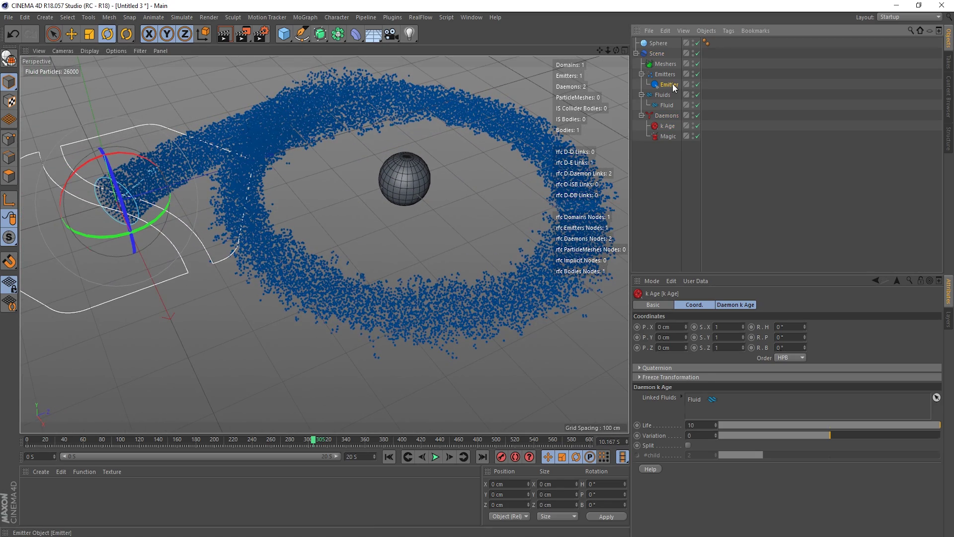
Change the emitter type from Circle to Linear and replay the simulation from the start
left_click(671, 84)
left_click(699, 305)
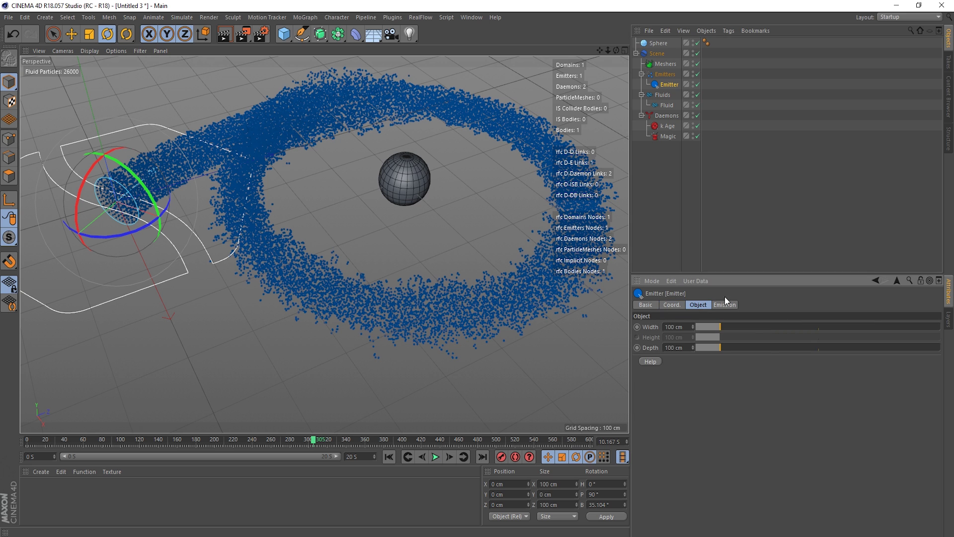
left_click(726, 304)
left_click(713, 327)
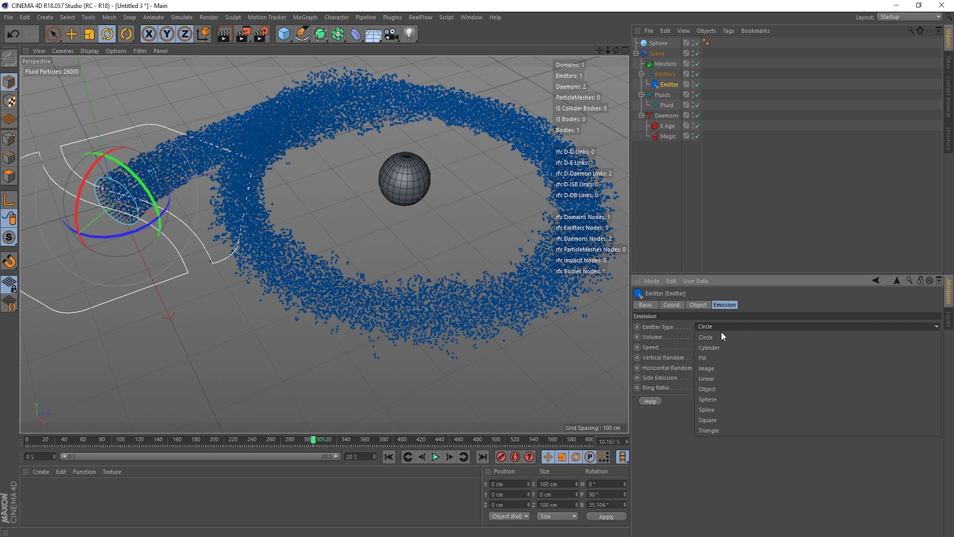
left_click(721, 381)
left_click(407, 457)
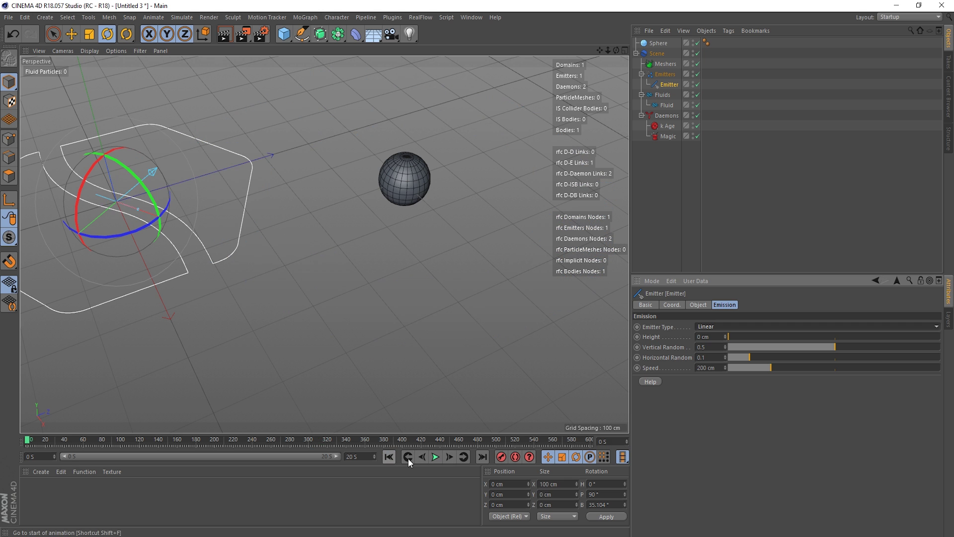
left_click_drag(259, 321, 285, 264, "alt")
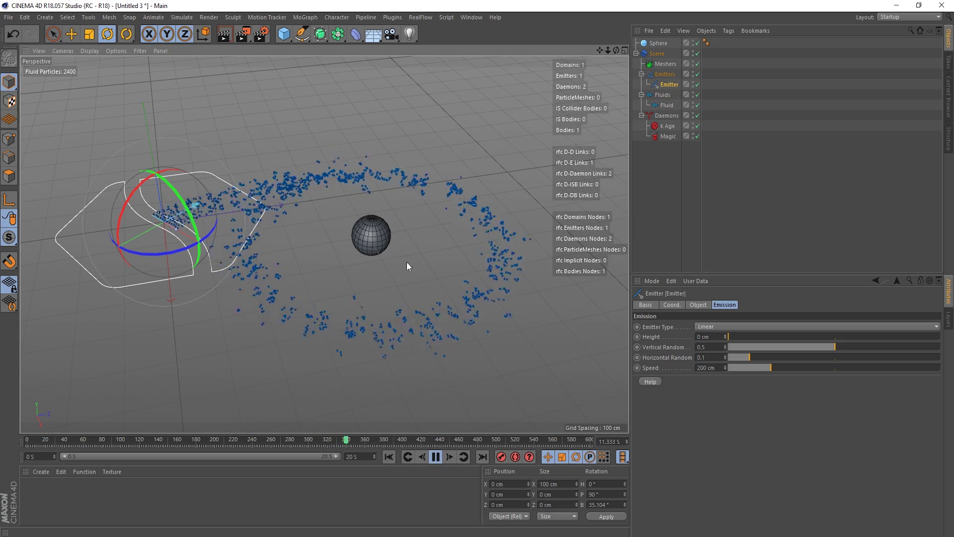
left_click_drag(406, 262, 401, 230, "alt")
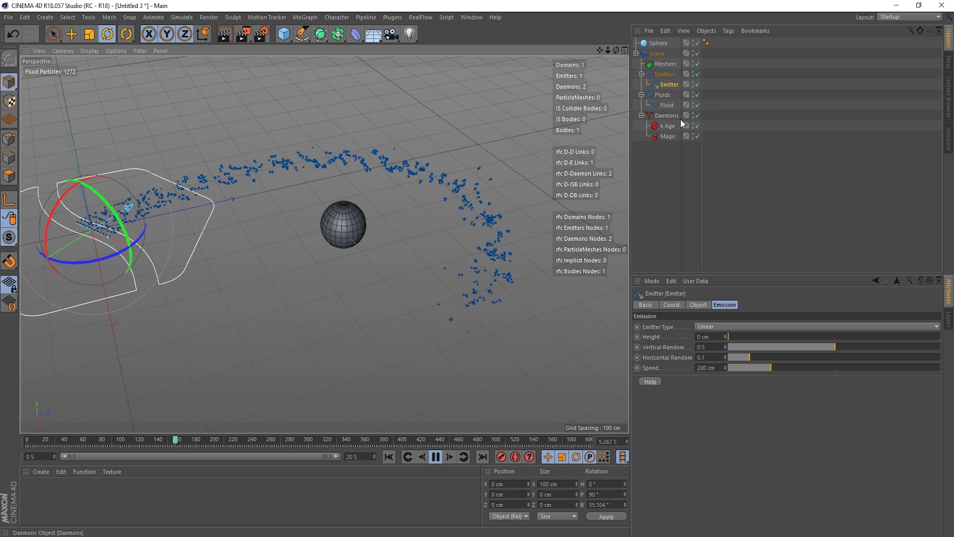
left_click(668, 136)
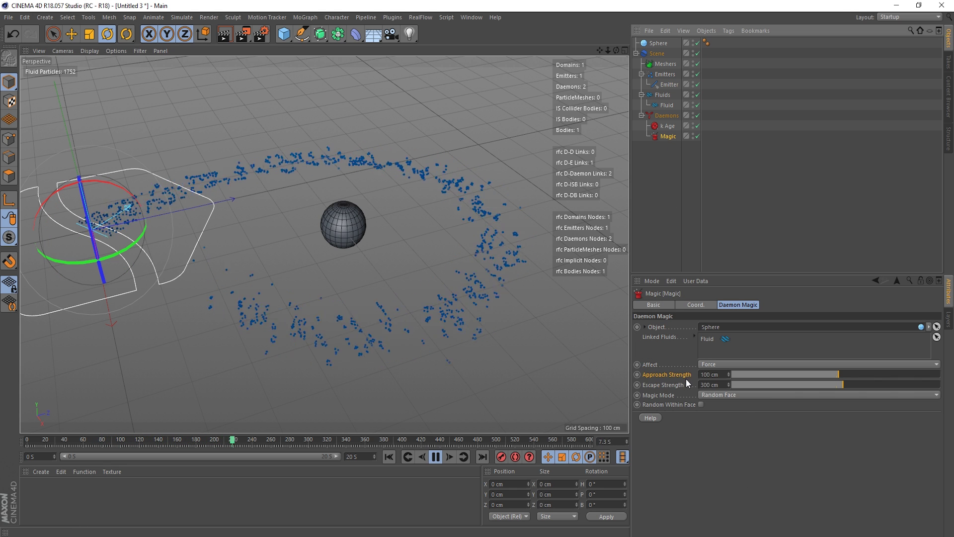